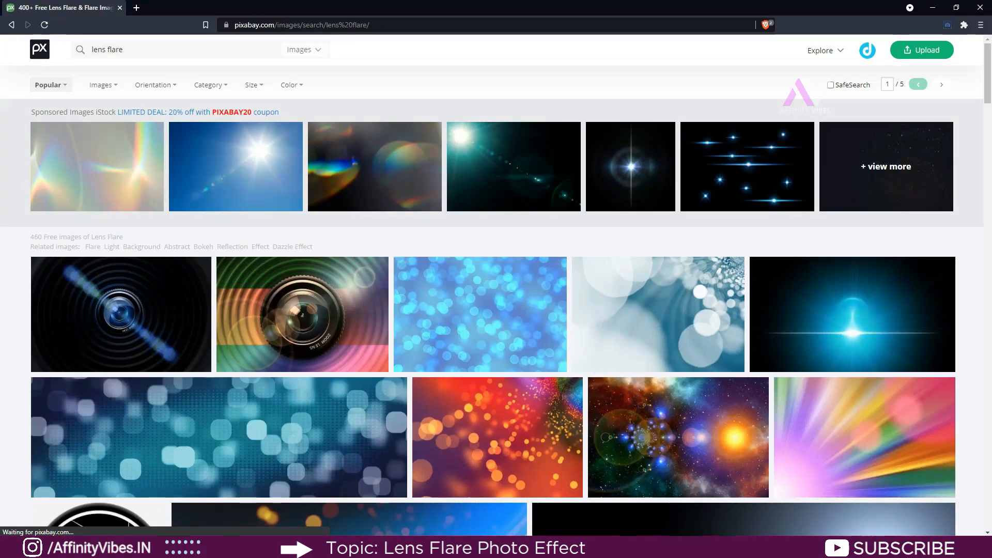
Open the lens flare camera image with the blue streak and the blue starburst lens flare image from the Pixabay results in new tabs.
{"action": "scroll", "coordinate": [852, 155], "scroll_direction": "down", "scroll_amount": 3}
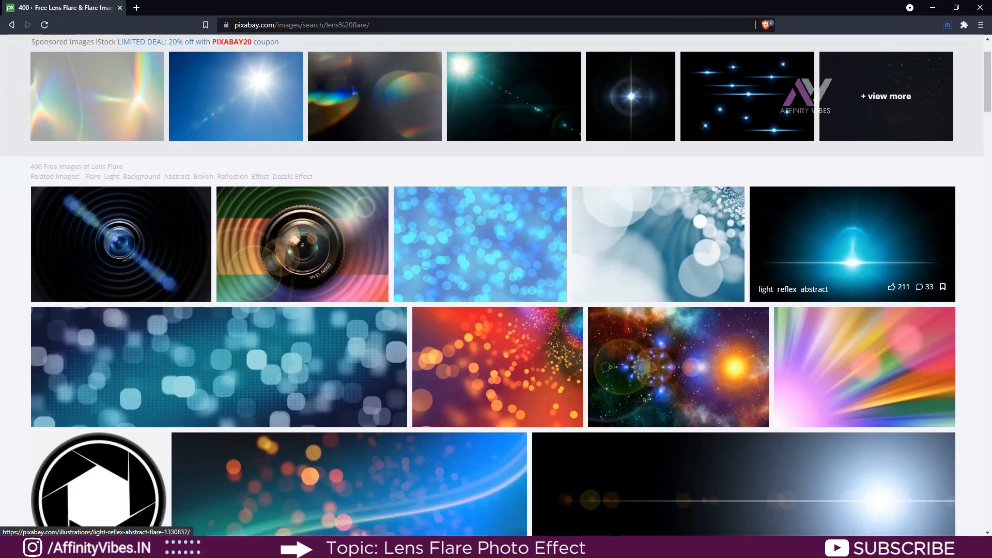
{"action": "scroll", "coordinate": [852, 155], "scroll_direction": "down", "scroll_amount": 3}
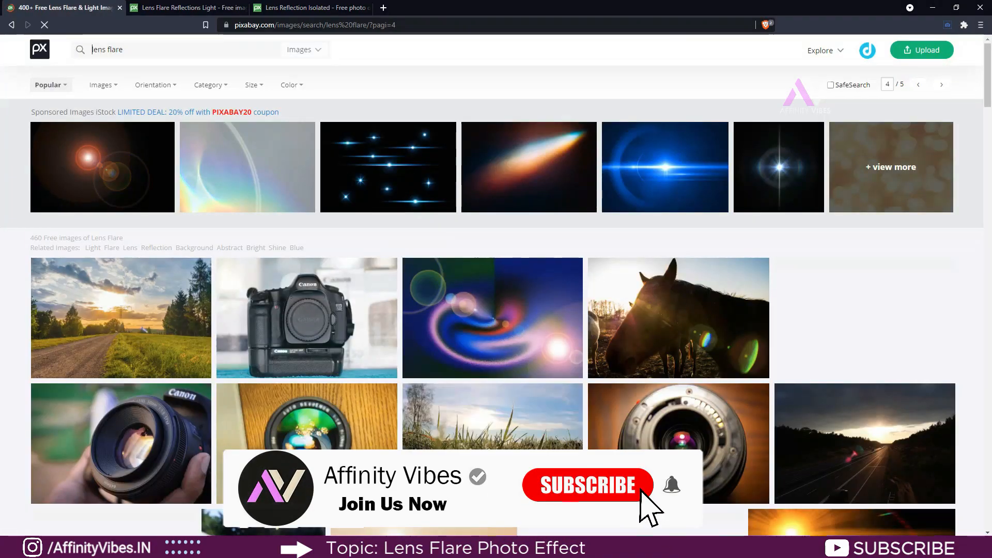
{"action": "scroll", "coordinate": [490, 284], "scroll_direction": "down", "scroll_amount": 3}
{"action": "scroll", "coordinate": [491, 284], "scroll_direction": "down", "scroll_amount": 3}
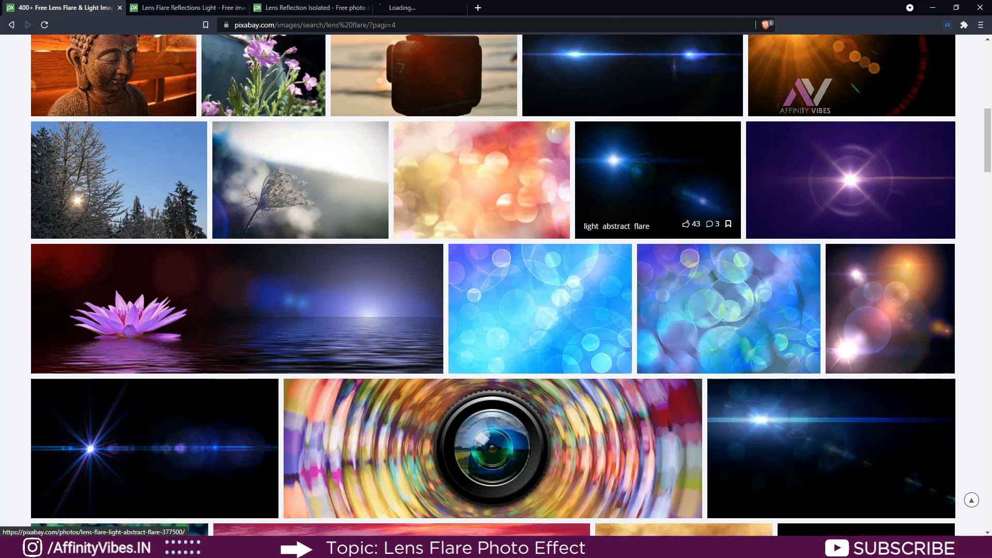
{"action": "scroll", "coordinate": [671, 206], "scroll_direction": "down", "scroll_amount": 2}
{"action": "right_click", "coordinate": [783, 311]}
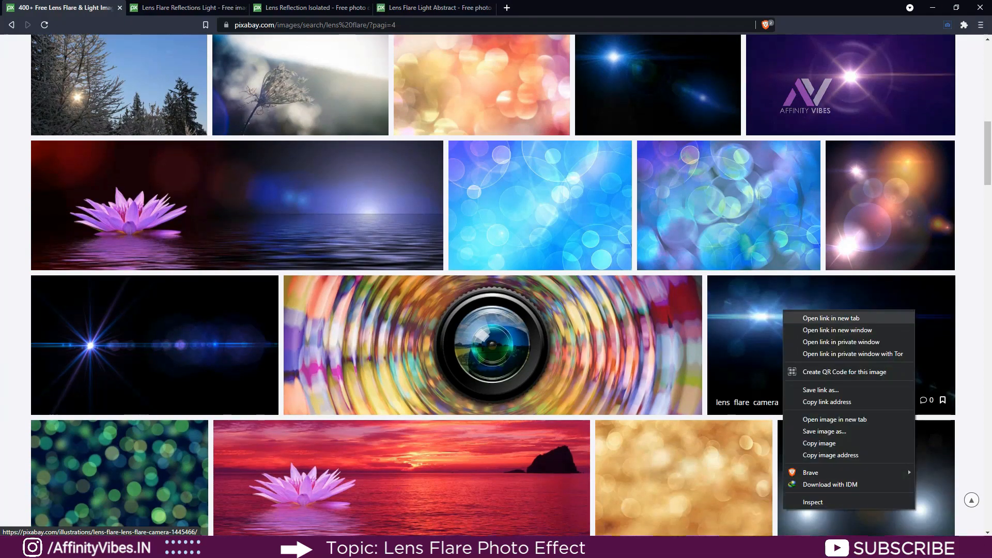
{"action": "left_click", "coordinate": [806, 318]}
{"action": "right_click", "coordinate": [165, 315]}
{"action": "left_click", "coordinate": [186, 322]}
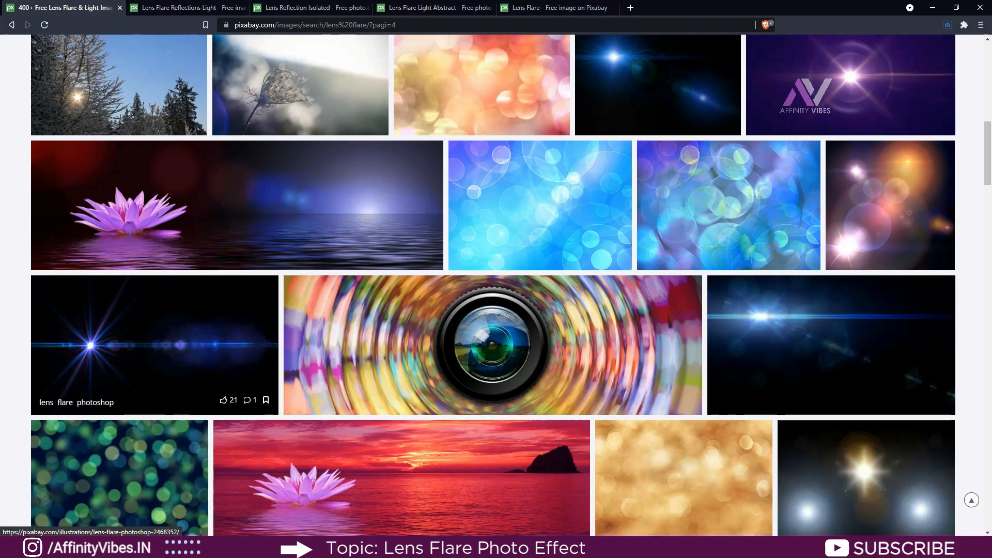
Browse the remaining lens flare images on results page 4 and close the results page.
{"action": "scroll", "coordinate": [259, 341], "scroll_direction": "down", "scroll_amount": 15}
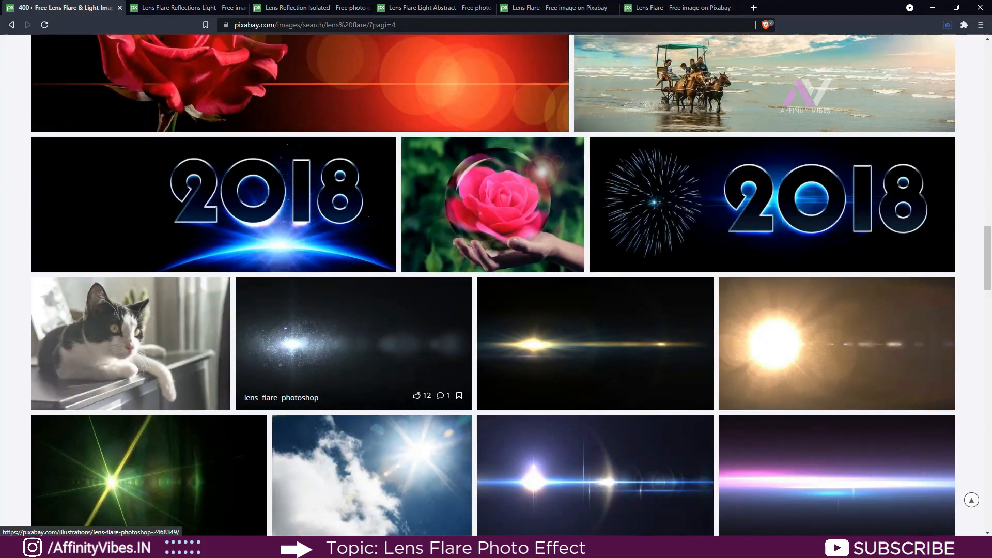
{"action": "scroll", "coordinate": [353, 344], "scroll_direction": "down", "scroll_amount": 13}
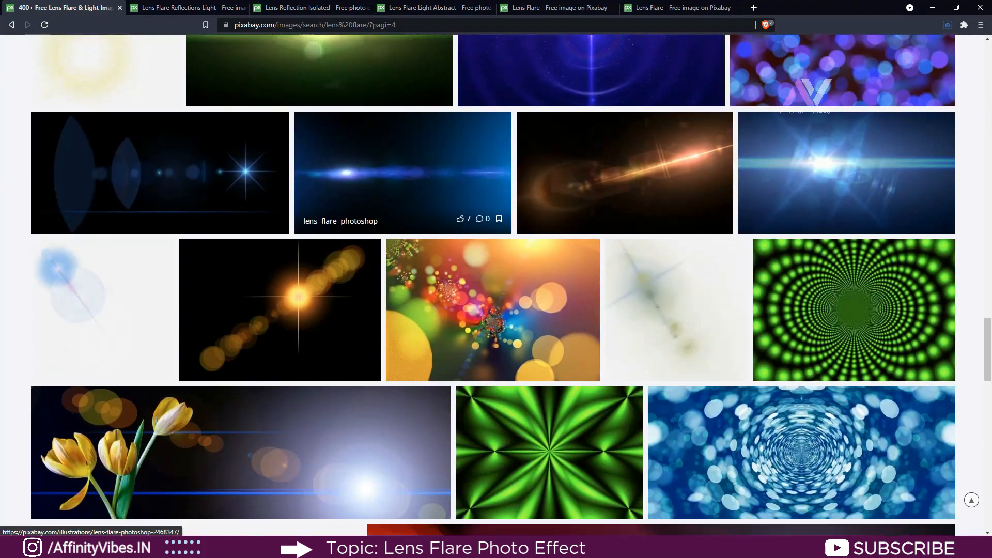
{"action": "scroll", "coordinate": [362, 217], "scroll_direction": "down", "scroll_amount": 10}
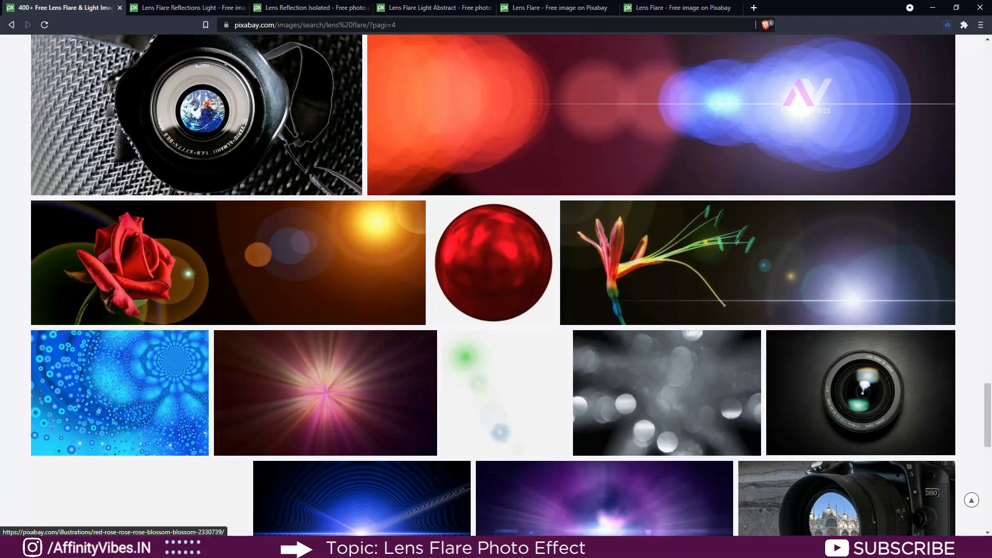
{"action": "scroll", "coordinate": [362, 217], "scroll_direction": "down", "scroll_amount": 12}
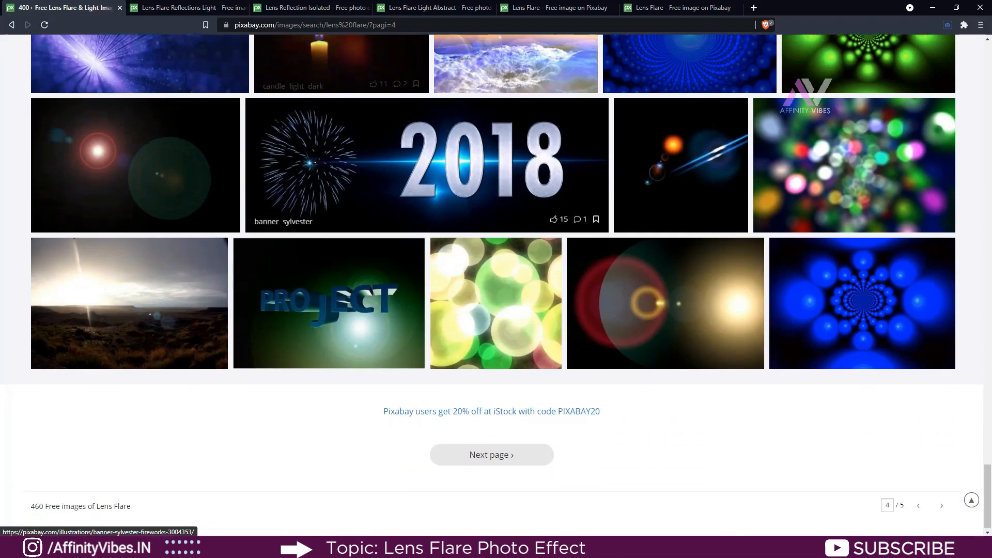
{"action": "key", "text": "ctrl+w"}
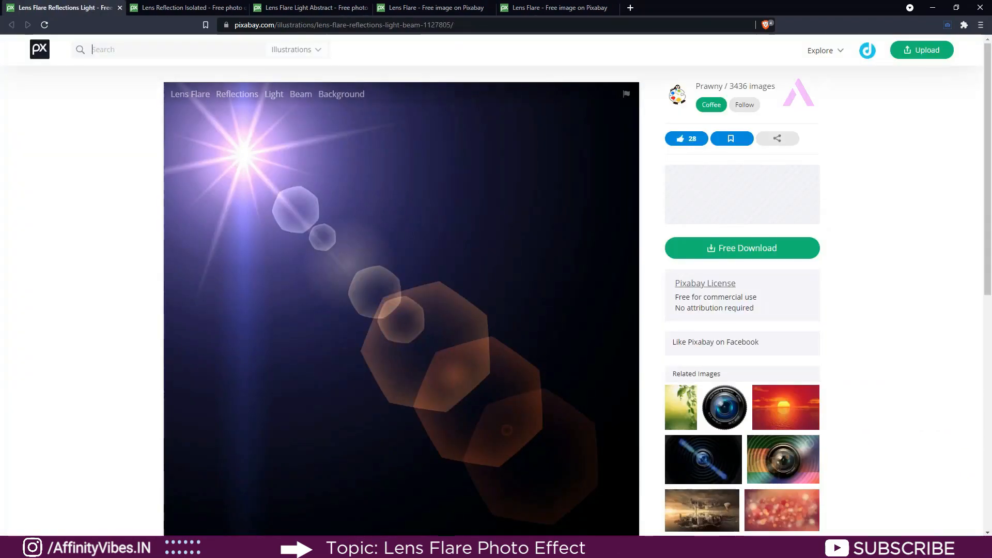
Examine the purple lens flare reflections image and show its free download sizes.
{"action": "scroll", "coordinate": [496, 284], "scroll_direction": "down", "scroll_amount": 2}
{"action": "scroll", "coordinate": [496, 285], "scroll_direction": "up", "scroll_amount": 1}
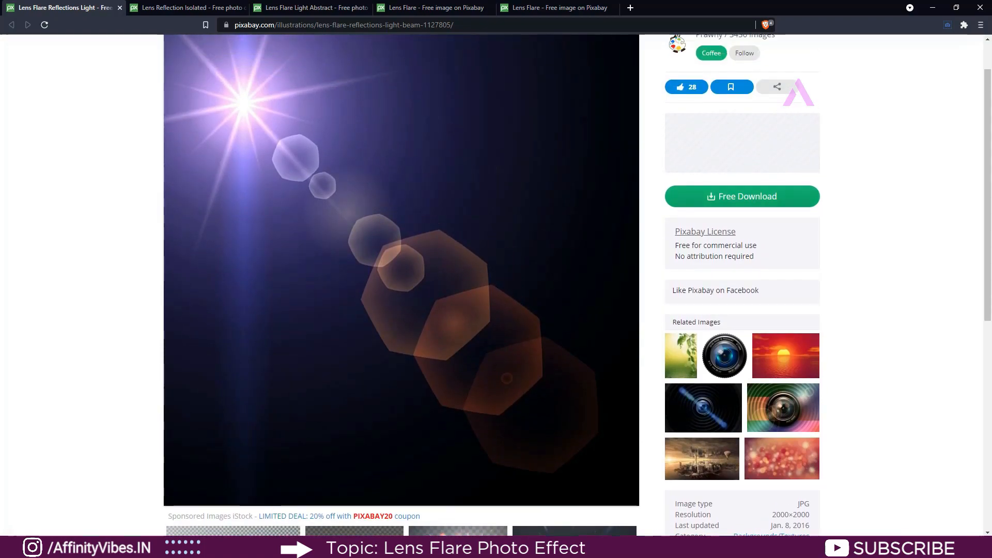
{"action": "left_click", "coordinate": [742, 196]}
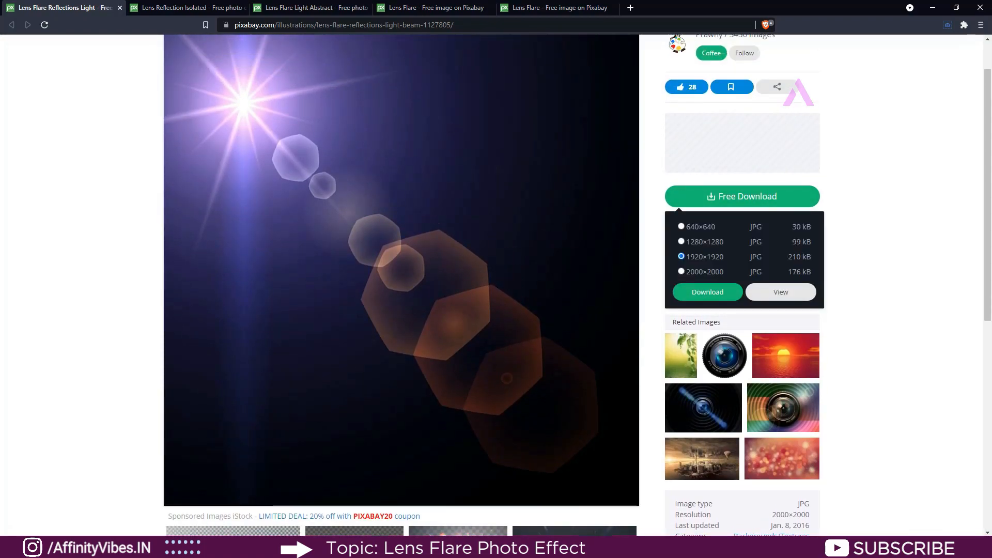
Check the download sizes of the lens reflection isolated image and highlight its Pixabay License text.
{"action": "left_click", "coordinate": [187, 8]}
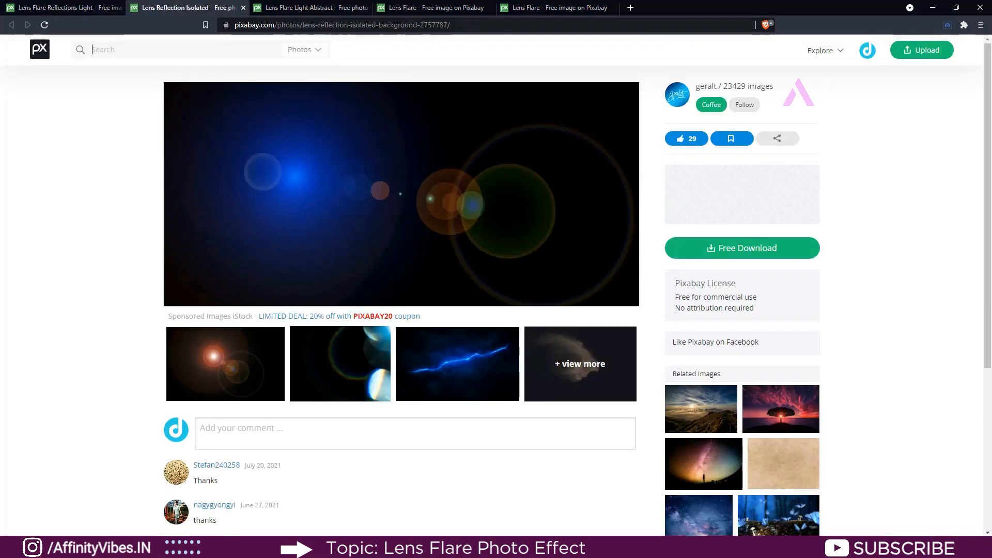
{"action": "left_click", "coordinate": [742, 248]}
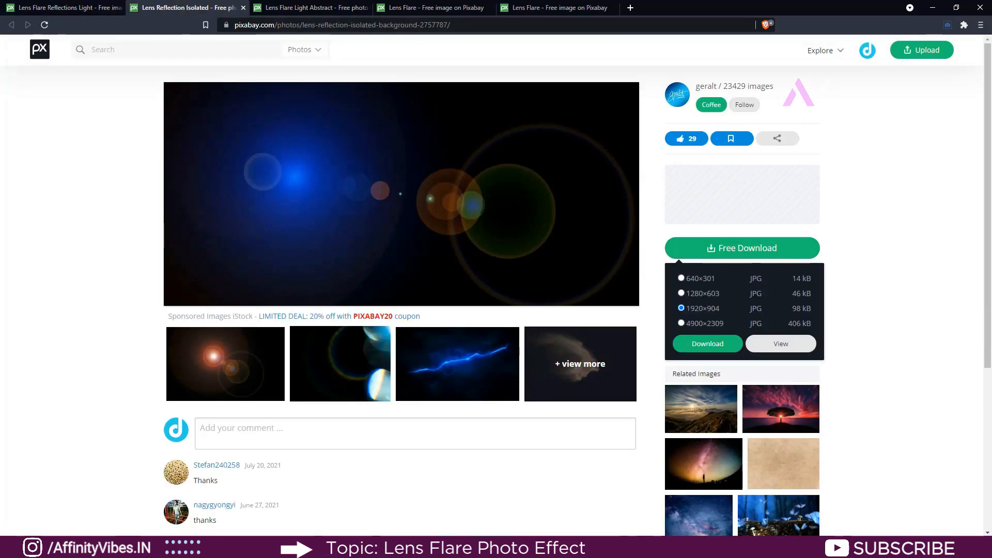
{"action": "left_click", "coordinate": [742, 248]}
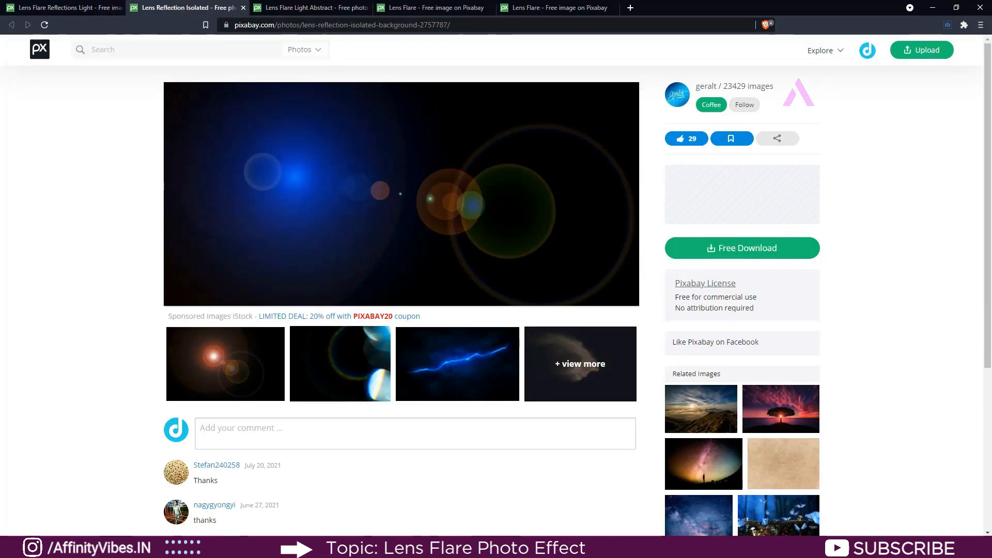
{"action": "left_click_drag", "start_coordinate": [674, 283], "coordinate": [754, 308]}
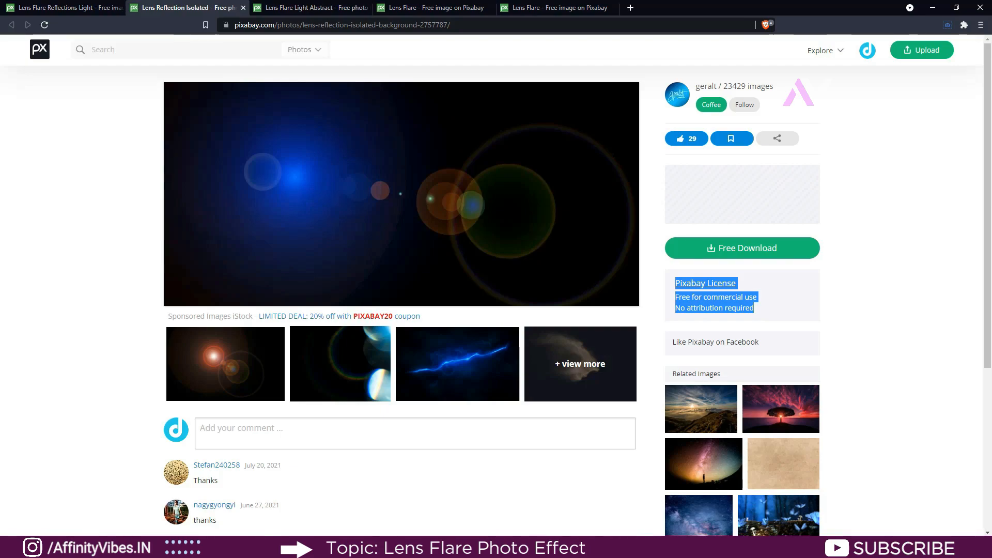
View the remaining lens flare image pages, close all the image pages, and switch to Affinity Photo.
{"action": "key", "text": "ctrl+Tab"}
{"action": "key", "text": "ctrl+Tab"}
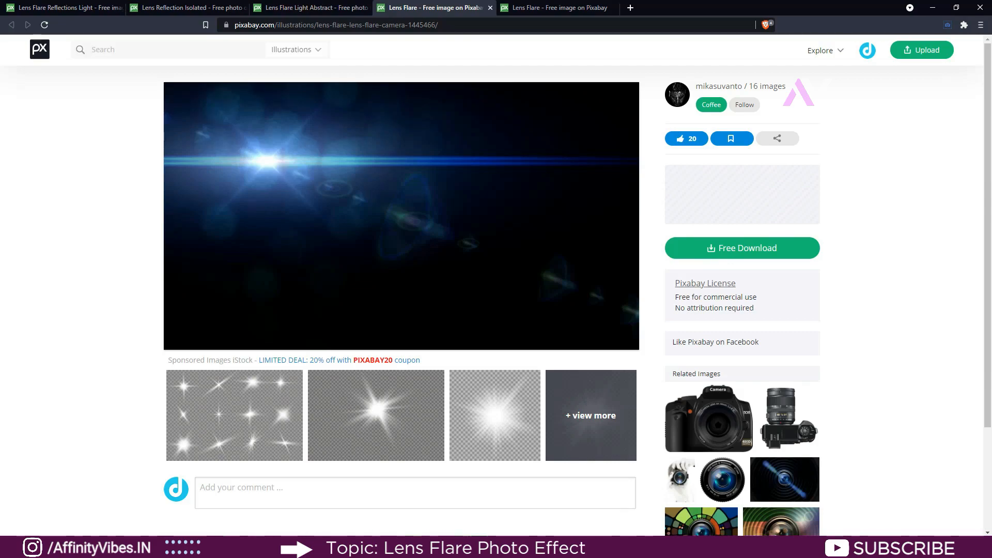
{"action": "key", "text": "ctrl+w"}
{"action": "key", "text": "ctrl+w"}
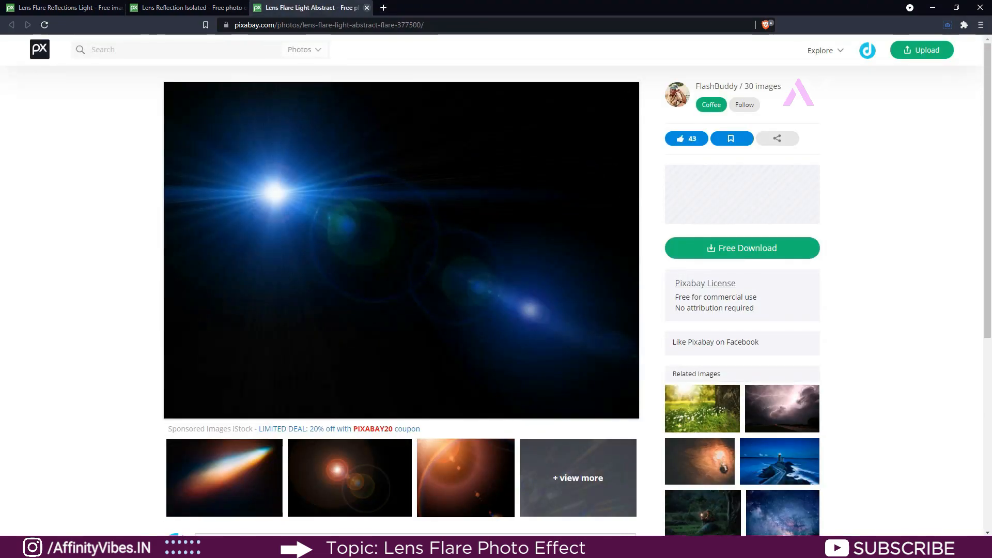
{"action": "key", "text": "ctrl+w"}
{"action": "key", "text": "ctrl+w"}
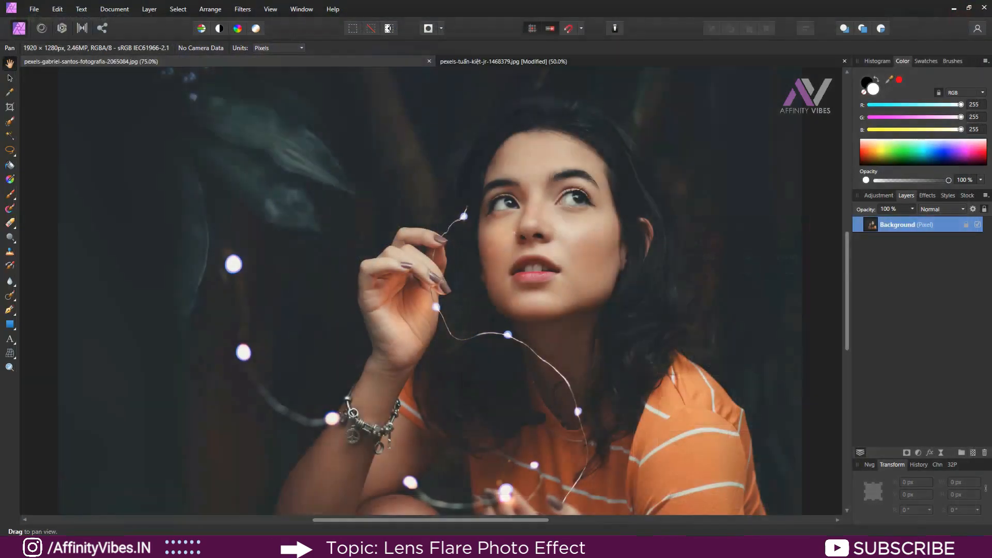
{"action": "left_click", "coordinate": [980, 8]}
Place High-quality_lens_flare_rendering.png over the entire portrait photo at about 1937 × 1291 px.
{"action": "left_click", "coordinate": [34, 8]}
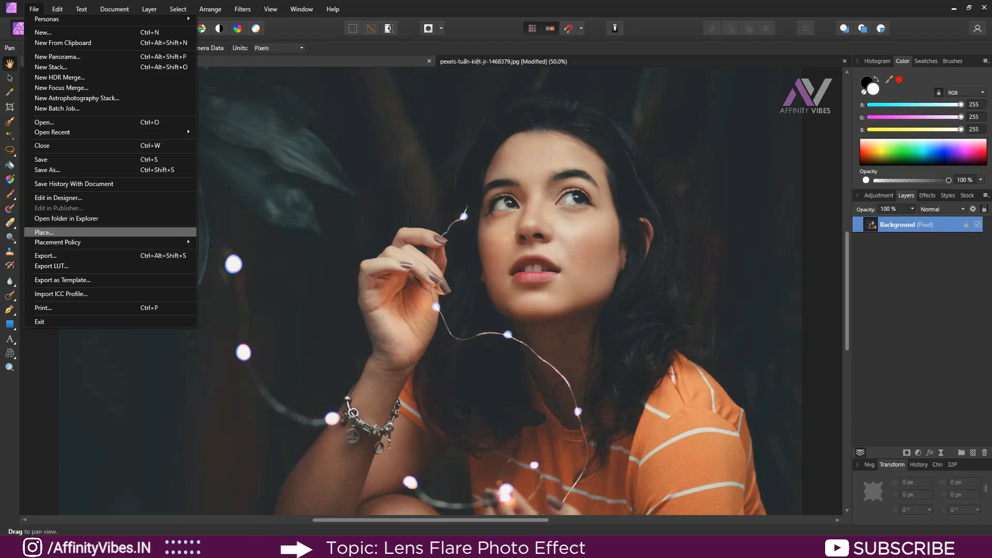
{"action": "left_click", "coordinate": [44, 232]}
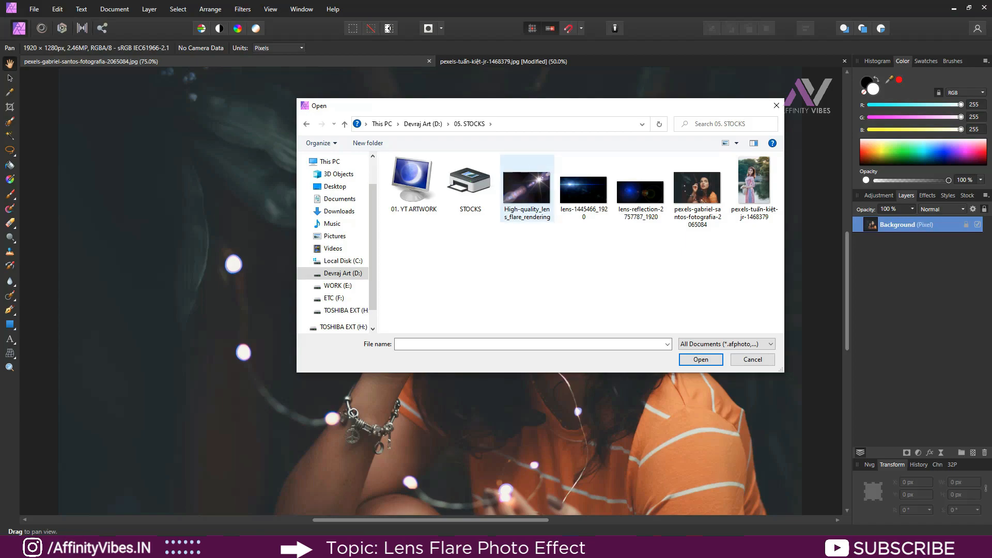
{"action": "double_click", "coordinate": [514, 199]}
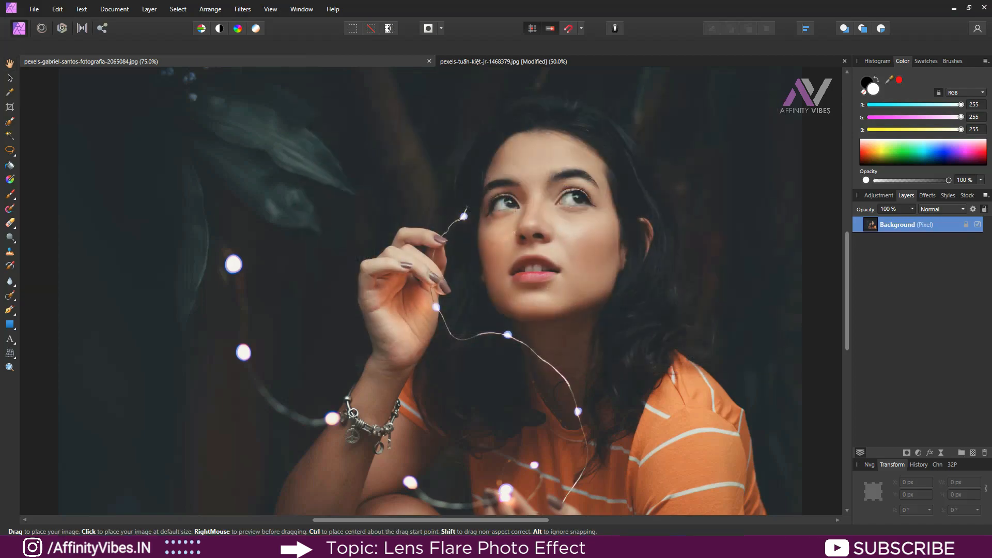
{"action": "key", "text": "ctrl+minus"}
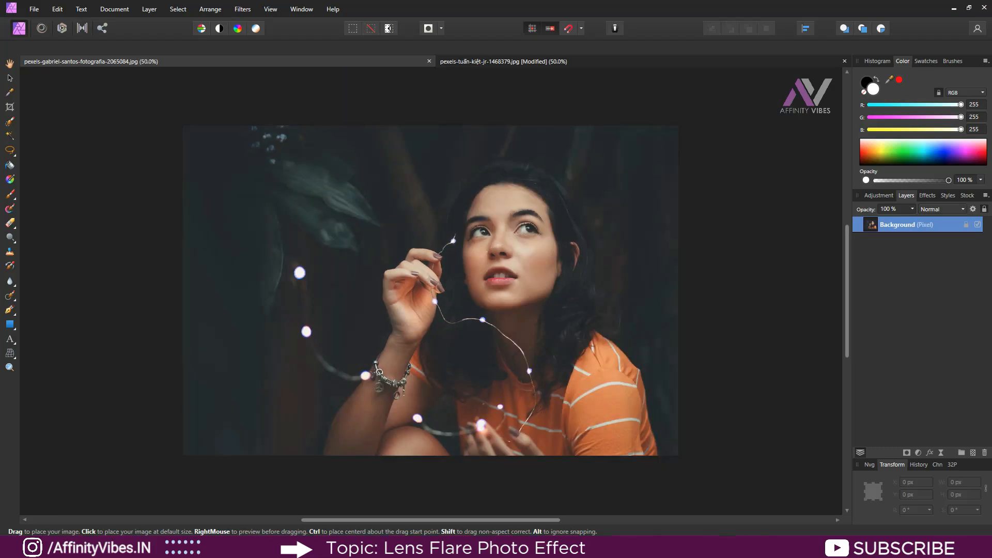
{"action": "left_click_drag", "start_coordinate": [178, 125], "coordinate": [678, 458]}
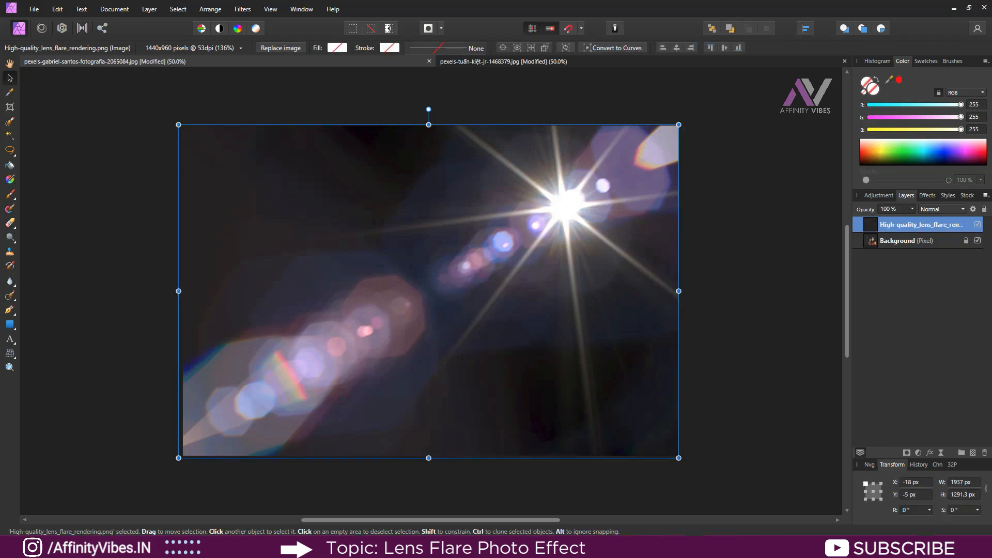
Flip the placed lens flare image horizontally.
{"action": "right_click", "coordinate": [573, 284]}
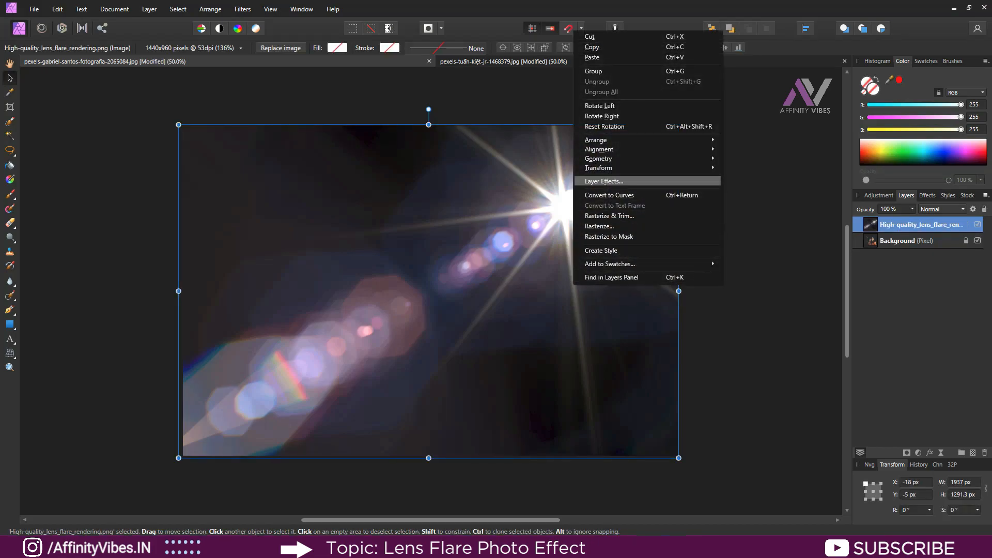
{"action": "mouse_move", "coordinate": [646, 168]}
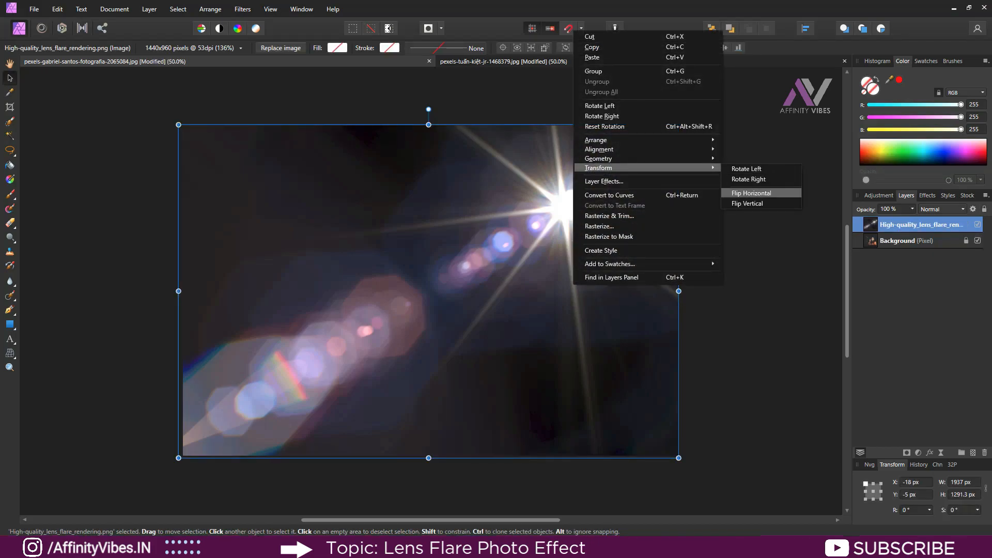
{"action": "left_click", "coordinate": [751, 192]}
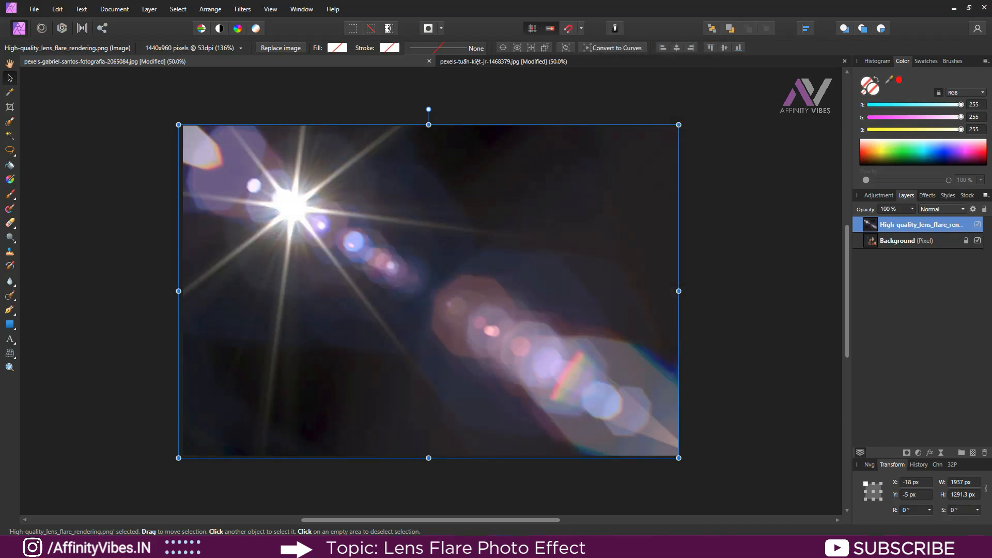
Change the lens flare layer's blend mode to Screen and deselect it.
{"action": "left_click", "coordinate": [879, 241]}
{"action": "left_click", "coordinate": [914, 225]}
{"action": "left_click", "coordinate": [941, 209]}
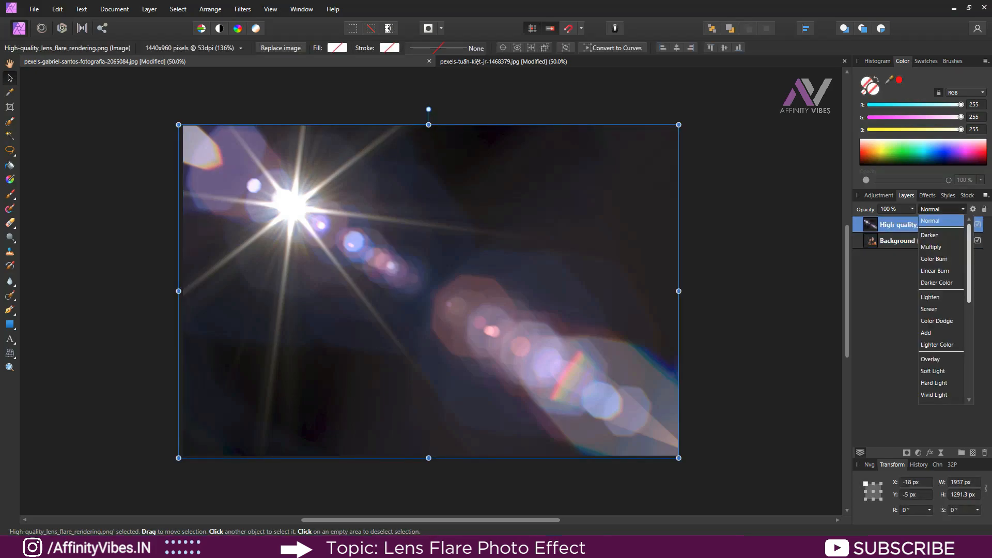
{"action": "scroll", "coordinate": [940, 310], "scroll_direction": "down", "scroll_amount": 1}
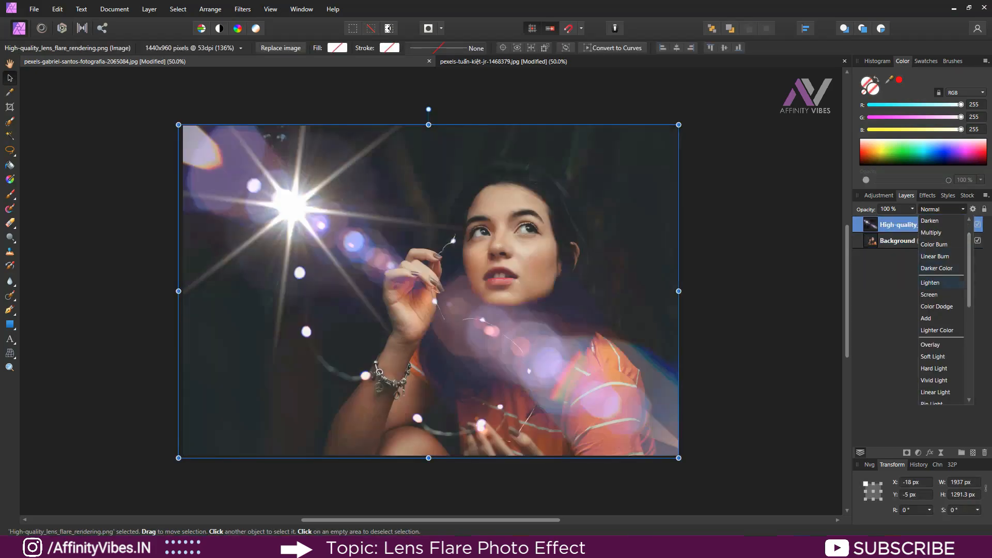
{"action": "left_click", "coordinate": [928, 294]}
{"action": "key", "text": "ctrl+d"}
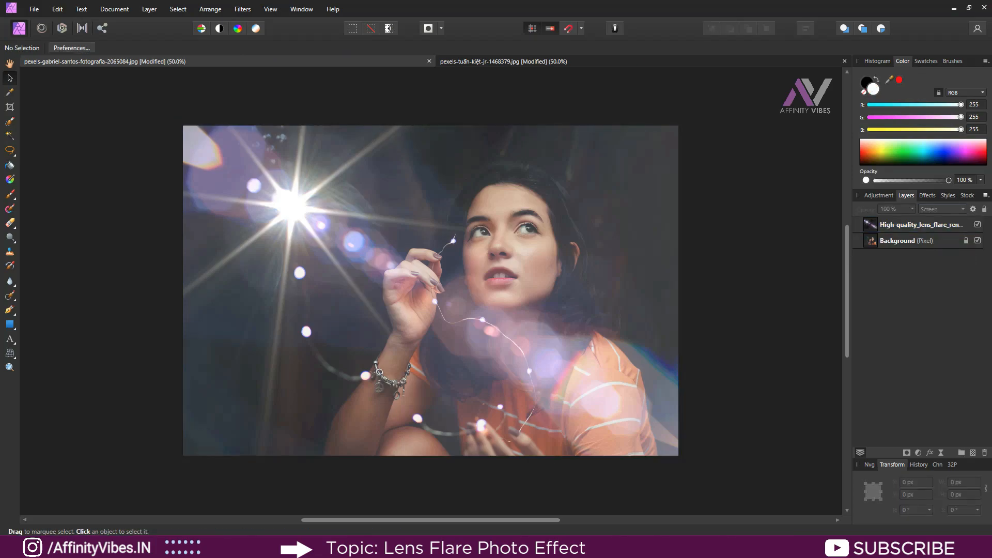
Reduce the lens flare layer's opacity to 80 % and select the Background layer.
{"action": "key", "text": "ctrl+0"}
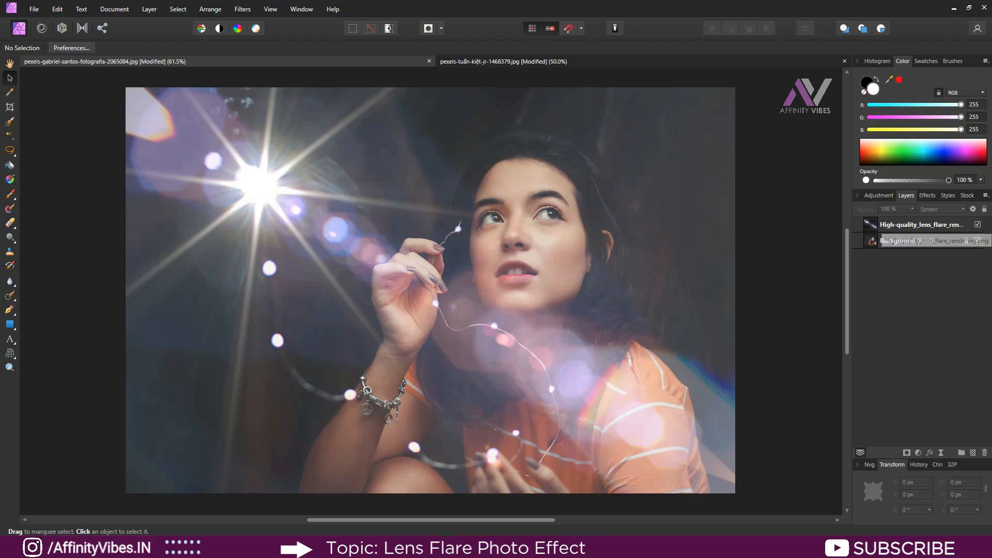
{"action": "left_click", "coordinate": [921, 224]}
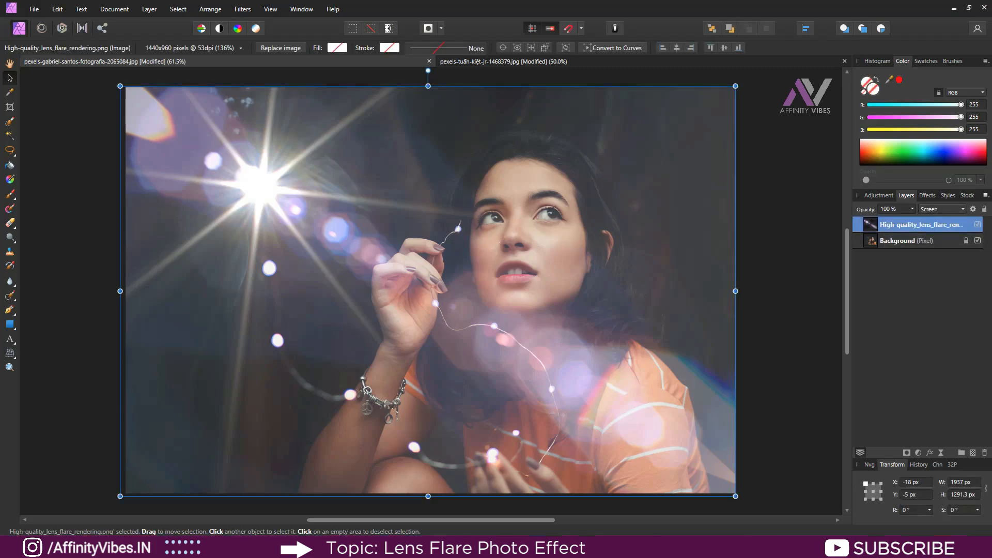
{"action": "left_click", "coordinate": [912, 209]}
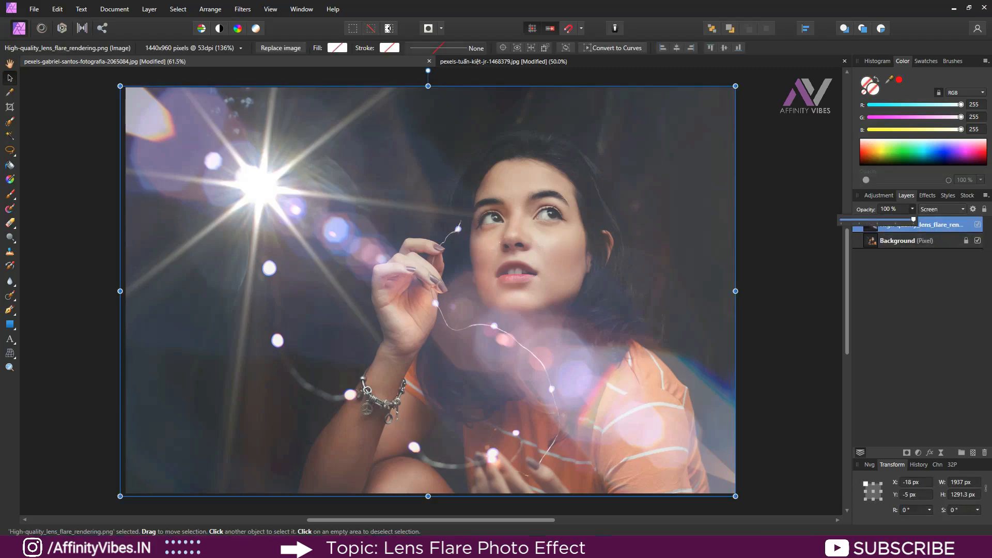
{"action": "left_click_drag", "start_coordinate": [913, 219], "coordinate": [905, 219]}
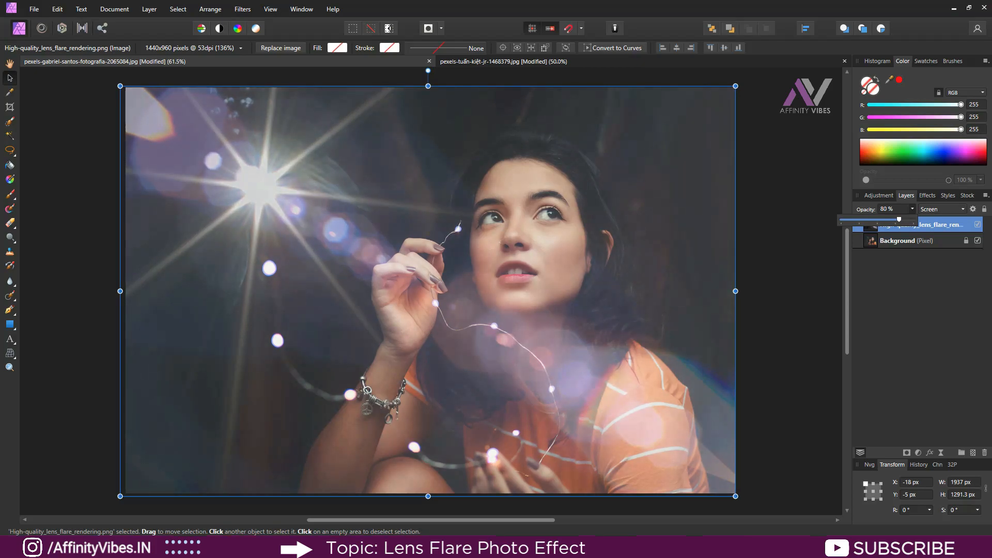
{"action": "left_click", "coordinate": [907, 241]}
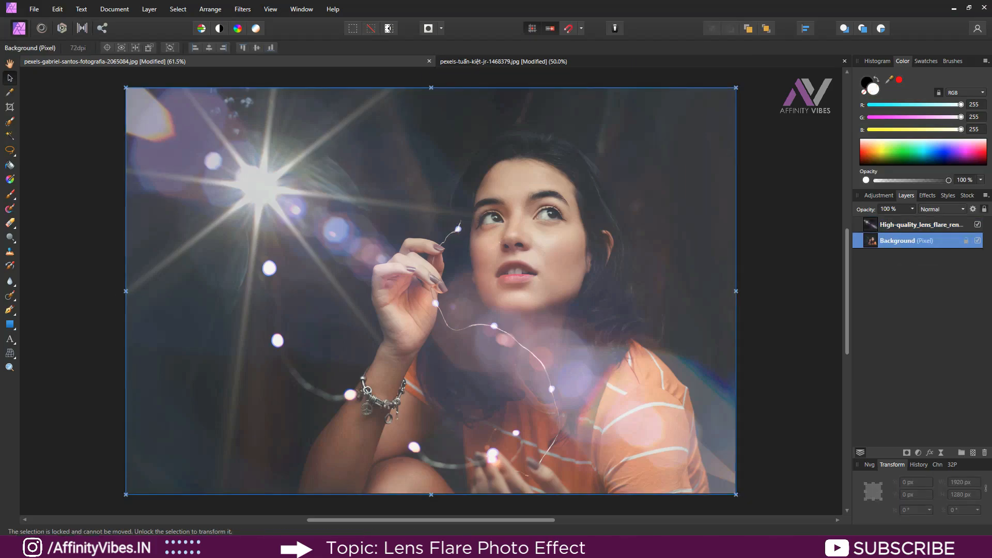
Add a Levels adjustment above the lens flare layer with a black level of 6 % and a slightly raised gamma.
{"action": "left_click", "coordinate": [920, 224]}
{"action": "left_click", "coordinate": [918, 453]}
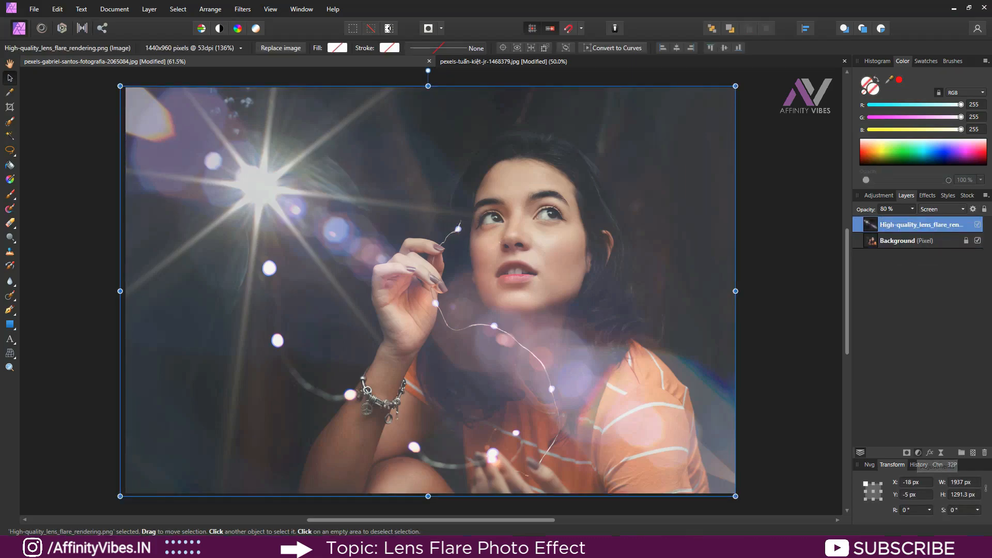
{"action": "left_click", "coordinate": [897, 200]}
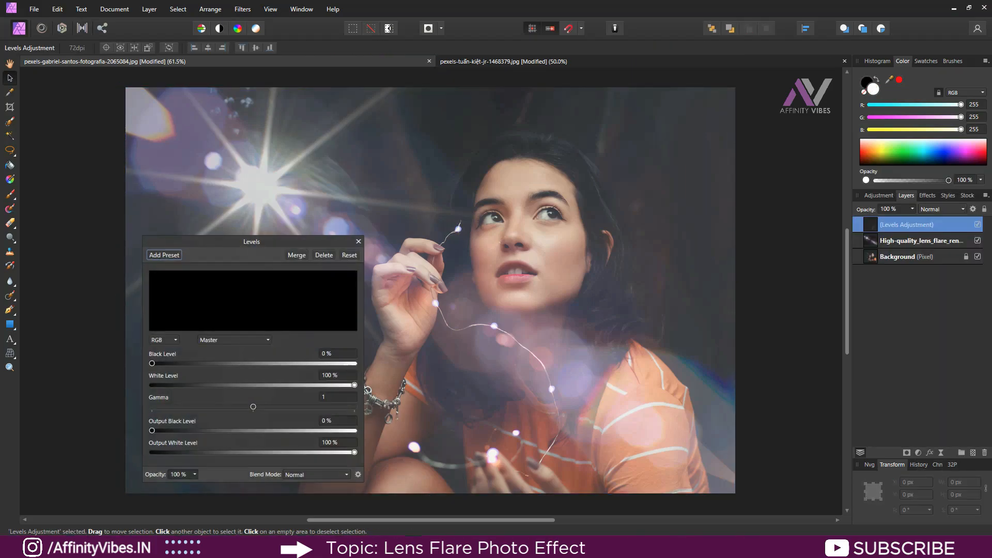
{"action": "left_click_drag", "start_coordinate": [272, 240], "coordinate": [735, 133]}
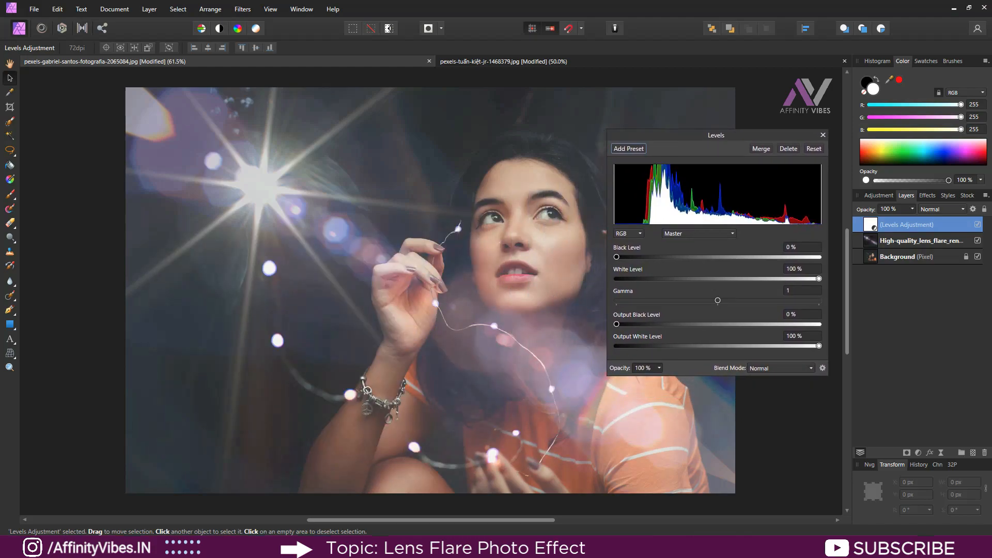
{"action": "left_click_drag", "start_coordinate": [616, 257], "coordinate": [628, 257]}
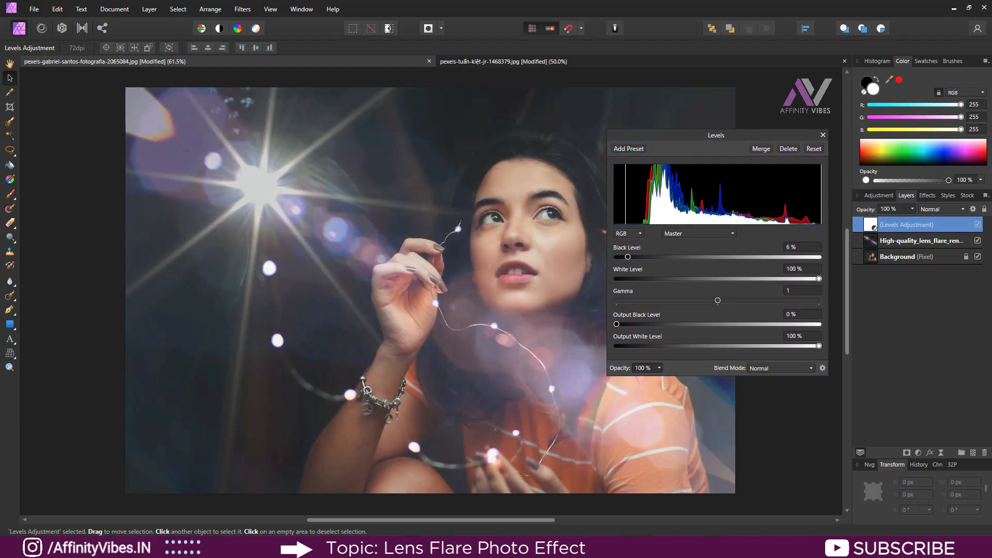
{"action": "left_click_drag", "start_coordinate": [718, 300], "coordinate": [722, 300]}
{"action": "left_click", "coordinate": [822, 135]}
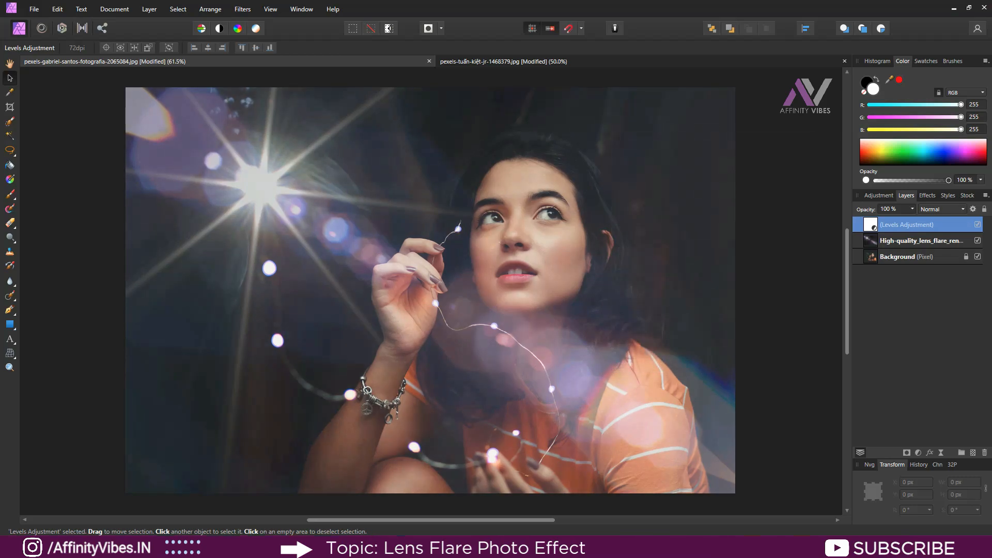
{"action": "key", "text": "ctrl+plus"}
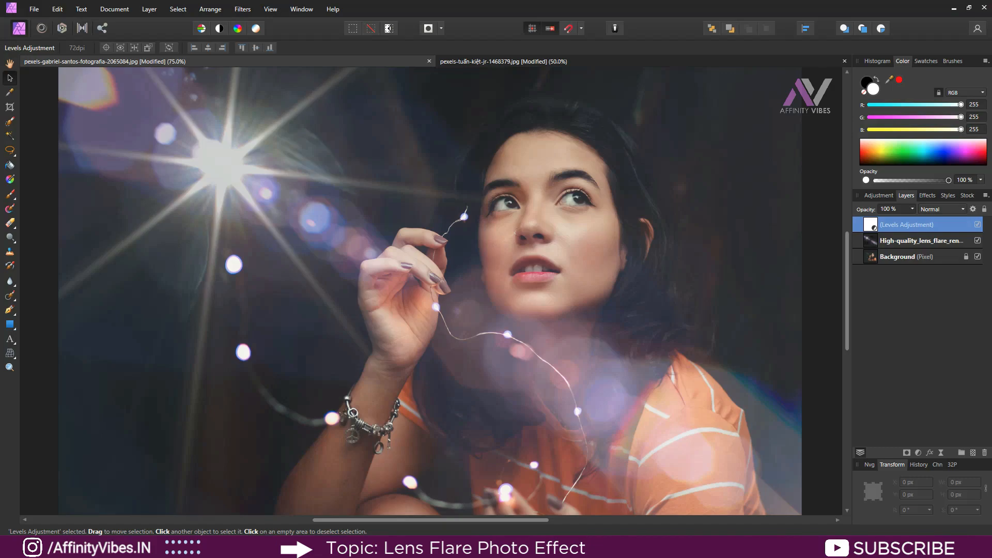
In the photo of the woman in the pink dress, place lens-reflection-2757787_1920 across the upper part at about 1968 × 927 px.
{"action": "left_click", "coordinate": [504, 61]}
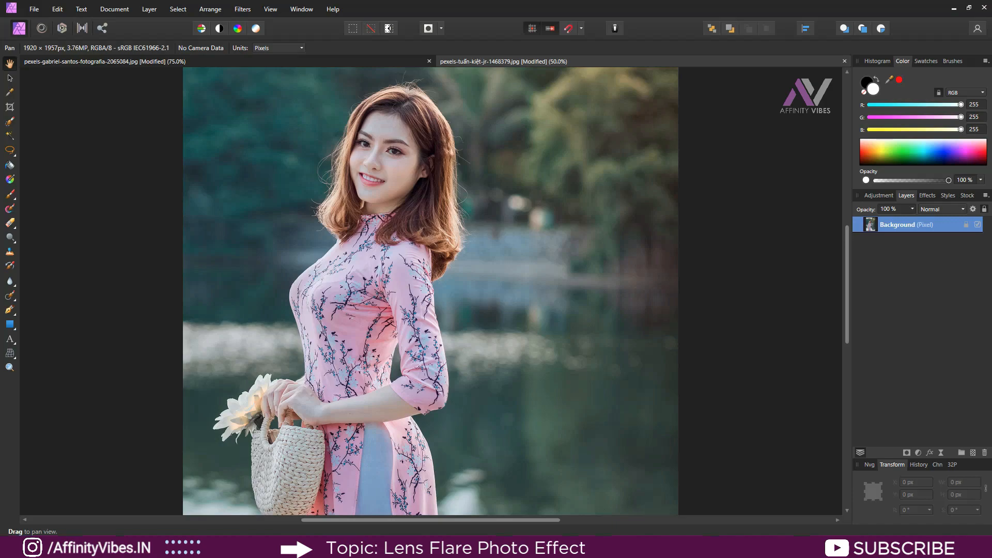
{"action": "left_click", "coordinate": [34, 10]}
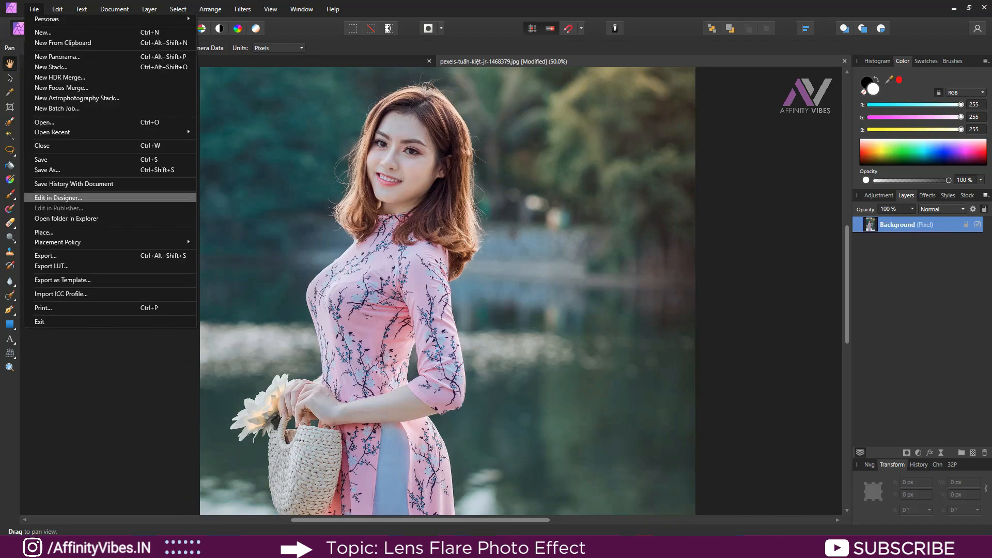
{"action": "left_click", "coordinate": [44, 231]}
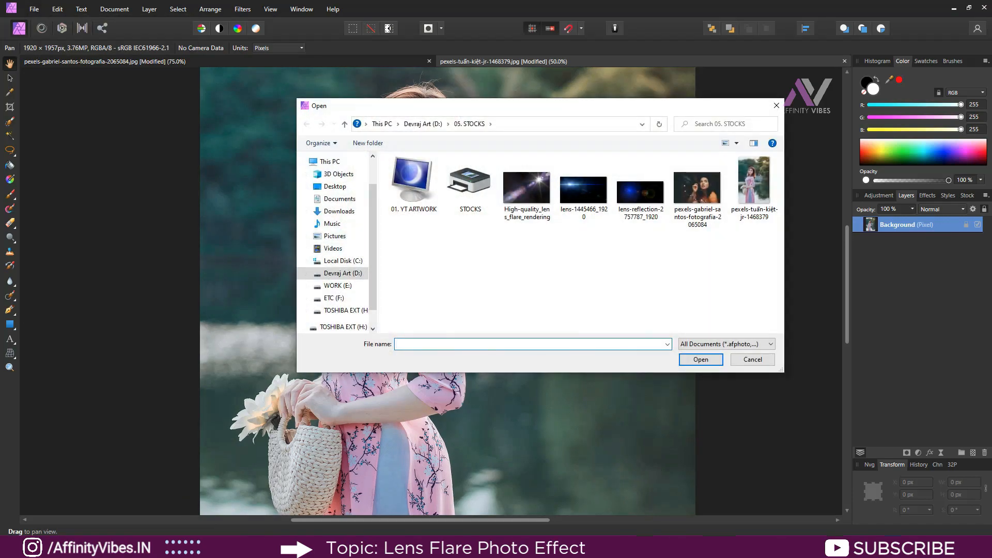
{"action": "double_click", "coordinate": [640, 191]}
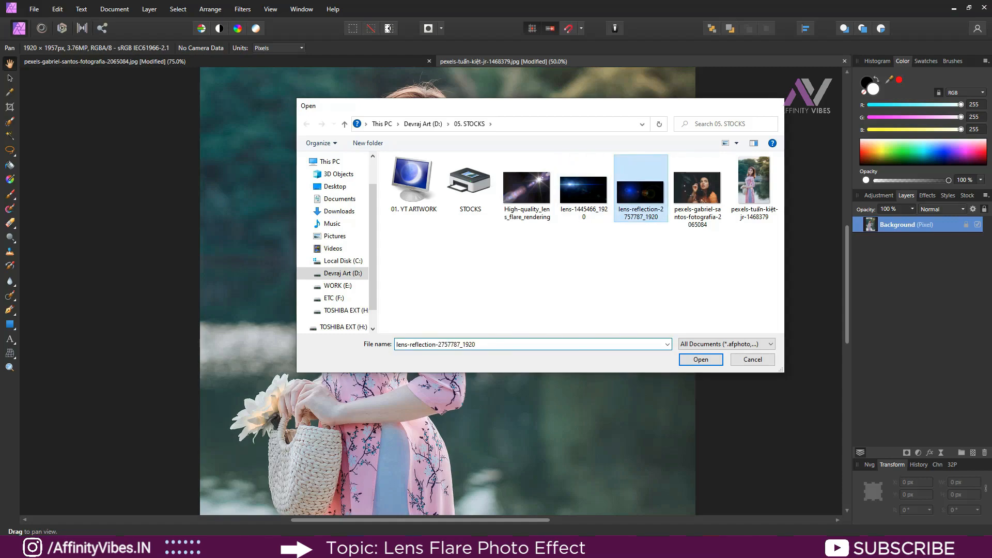
{"action": "key", "text": "ctrl+minus"}
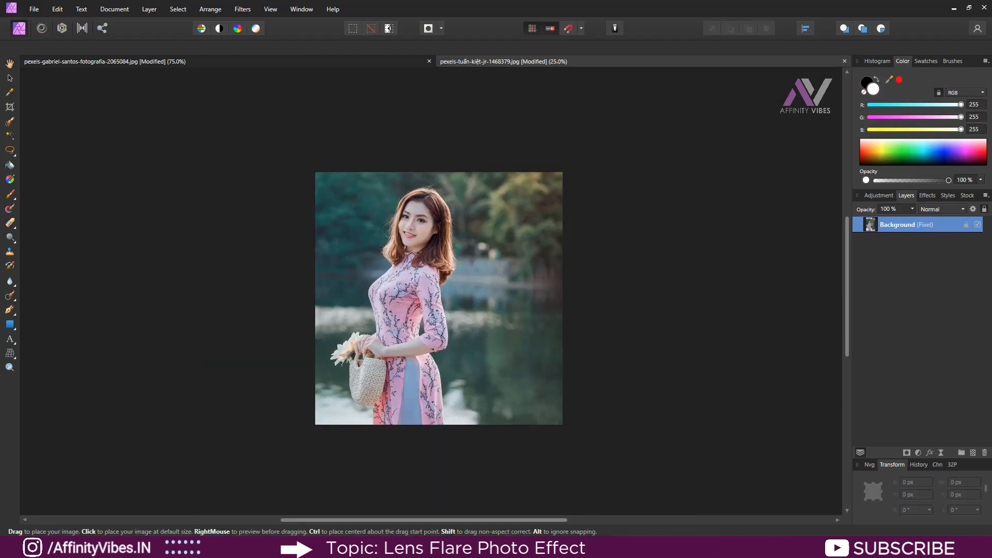
{"action": "key", "text": "ctrl+0"}
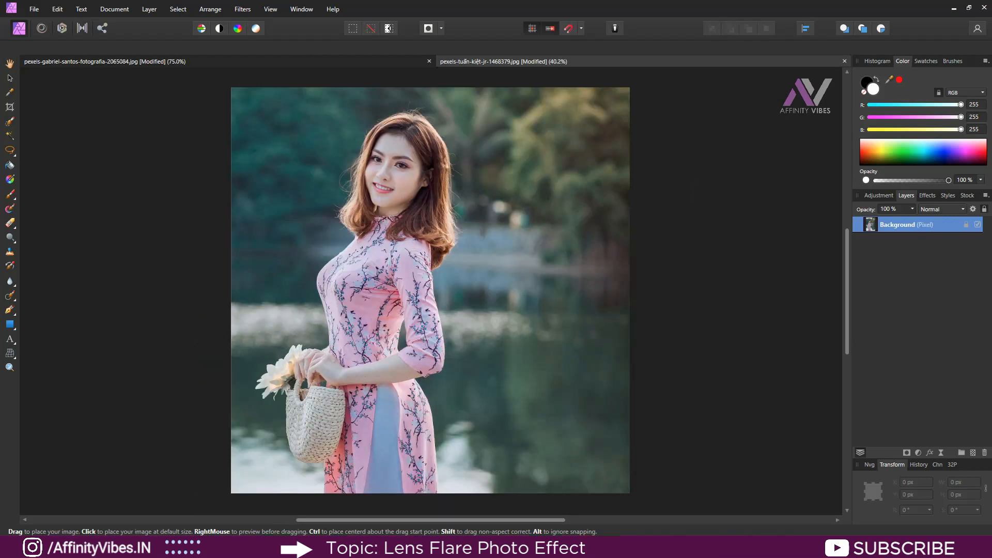
{"action": "left_click_drag", "start_coordinate": [223, 83], "coordinate": [699, 306]}
{"action": "left_click_drag", "start_coordinate": [714, 315], "coordinate": [632, 276]}
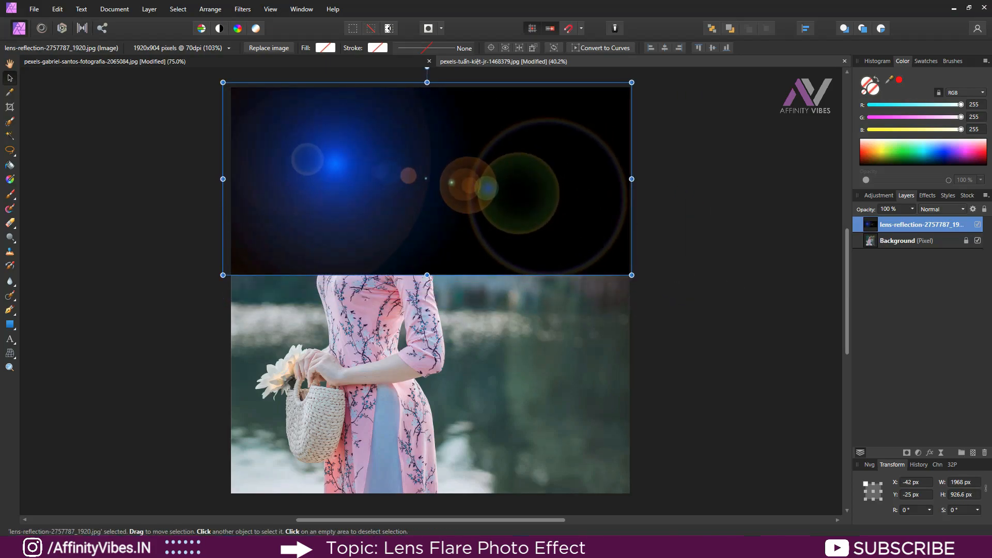
Change the lens-reflection layer's blend mode to Screen and deselect it.
{"action": "left_click", "coordinate": [942, 208]}
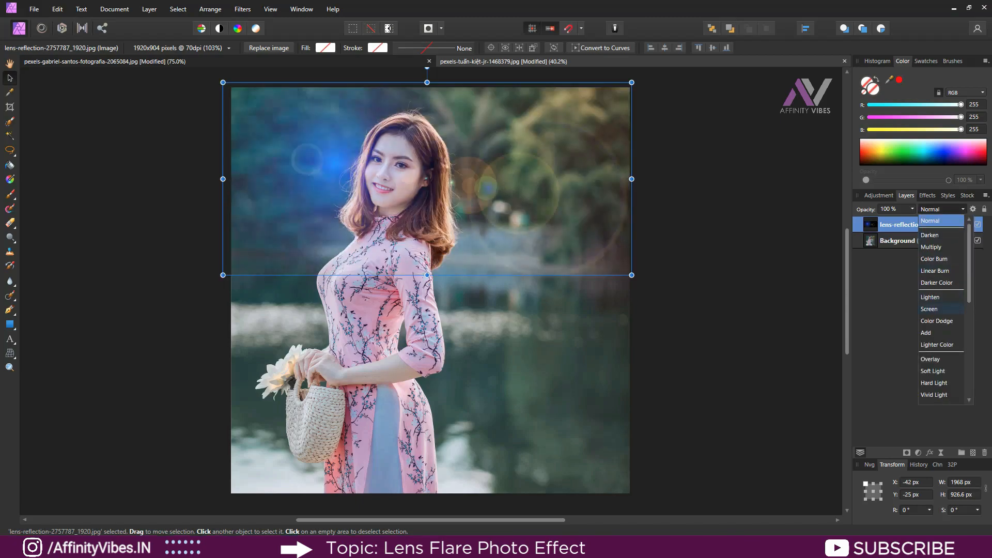
{"action": "left_click", "coordinate": [929, 308]}
{"action": "key", "text": "ctrl+d"}
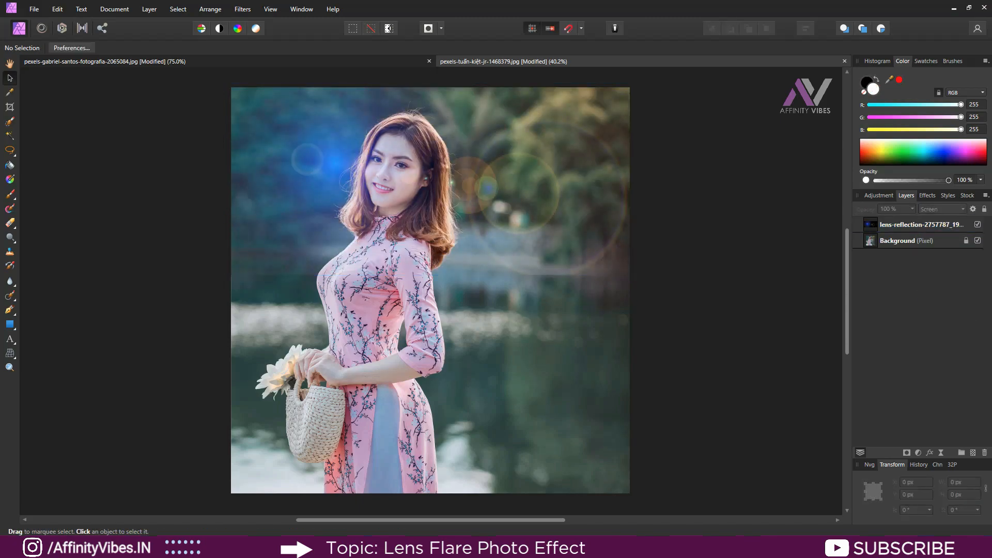
{"action": "key", "text": "ctrl+plus"}
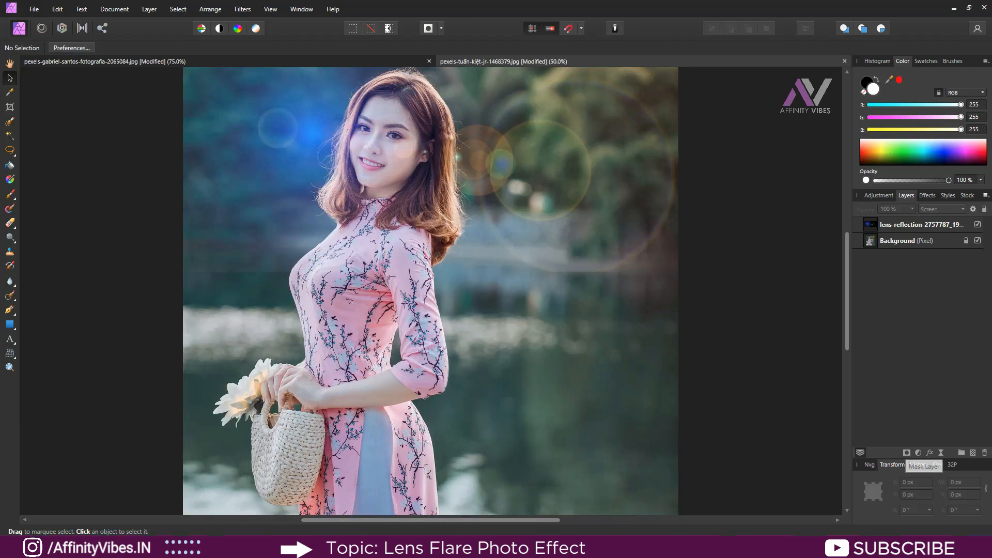
Add a mask to the lens-reflection layer.
{"action": "double_click", "coordinate": [888, 226]}
{"action": "left_click", "coordinate": [872, 223]}
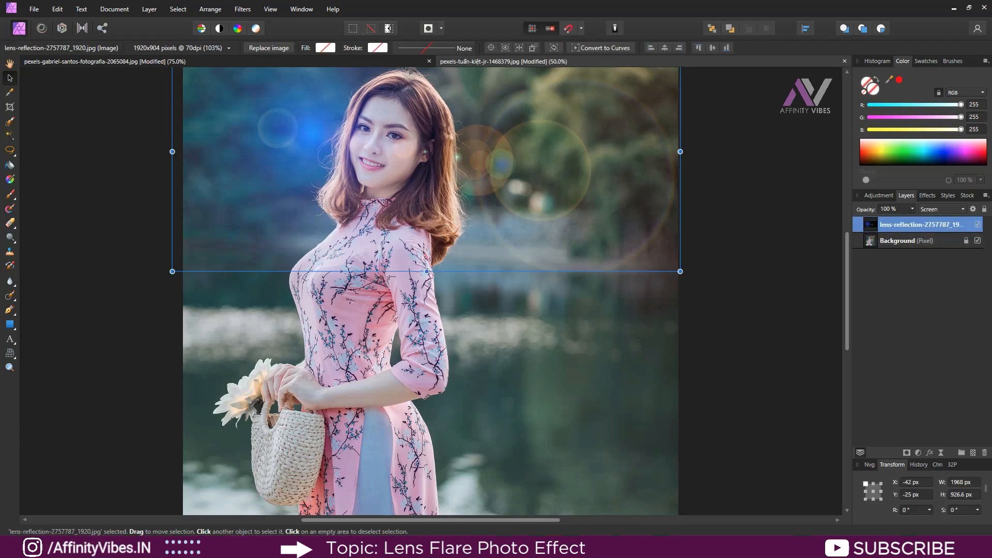
{"action": "left_click", "coordinate": [906, 452]}
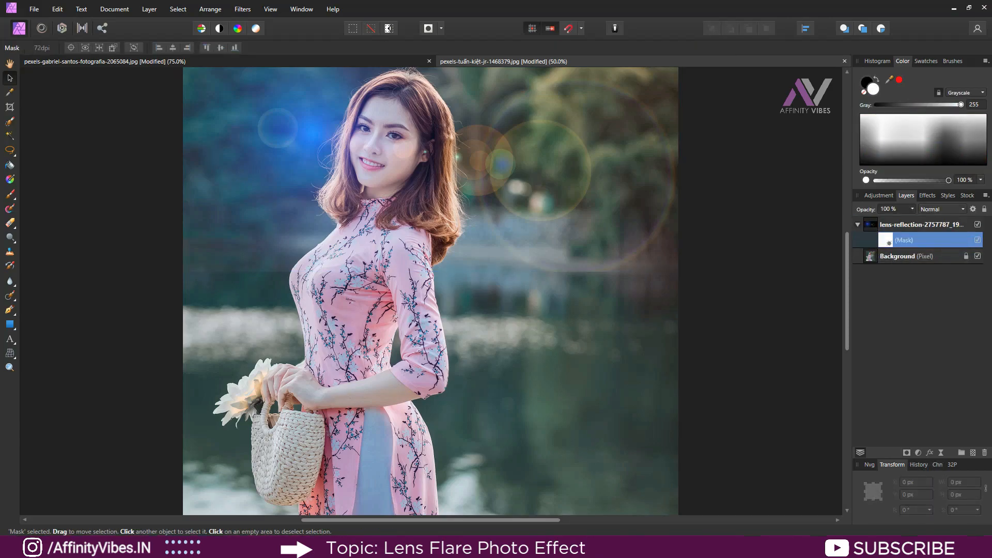
Paint black on the mask along the flare image's lower edge with an enlarged Paint Brush at 0 % hardness to blend the edge.
{"action": "left_click", "coordinate": [10, 194]}
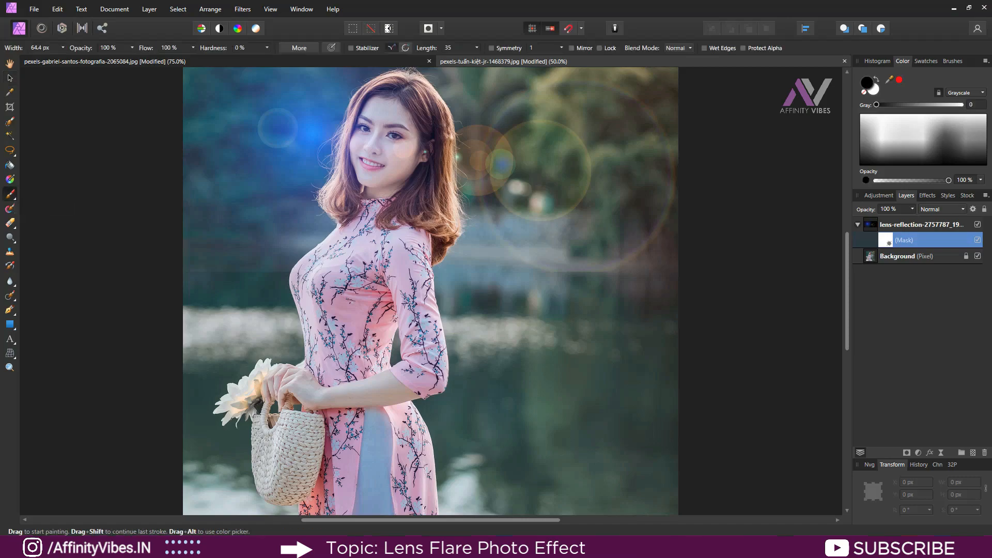
{"action": "key", "text": "bracketright"}
{"action": "key", "text": "bracketright"}
{"action": "key", "text": "bracketright"}
{"action": "key", "text": "bracketright"}
{"action": "key", "text": "bracketright"}
{"action": "key", "text": "bracketright"}
{"action": "key", "text": "bracketright"}
{"action": "key", "text": "bracketright"}
{"action": "left_click", "coordinate": [266, 47]}
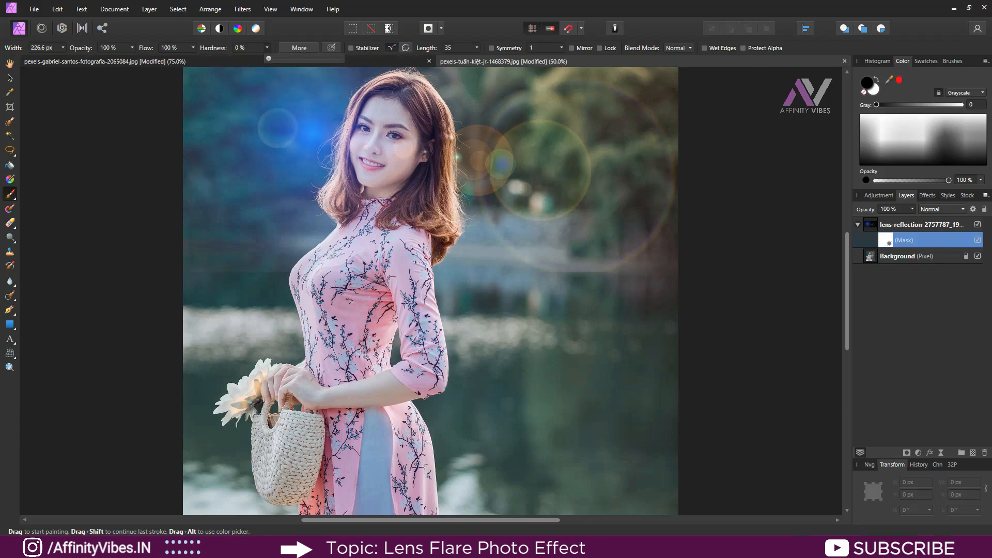
{"action": "left_click", "coordinate": [268, 58]}
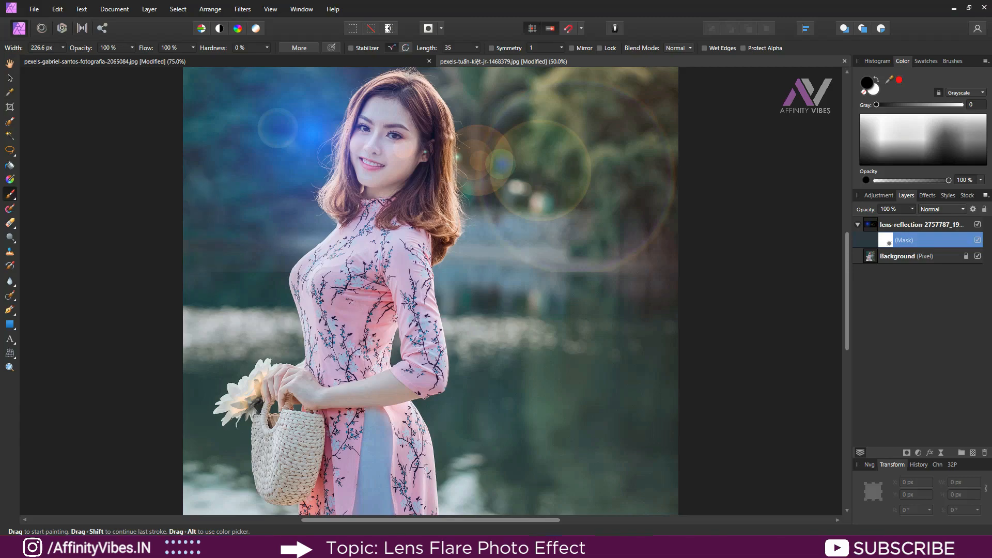
{"action": "key", "text": "bracketright"}
{"action": "key", "text": "bracketright"}
{"action": "key", "text": "bracketright"}
{"action": "left_click_drag", "start_coordinate": [603, 279], "coordinate": [623, 271]}
Move the masked lens-reflection layer slightly down to X -30 px, Y 71 px, and deselect all layers.
{"action": "left_click", "coordinate": [10, 64]}
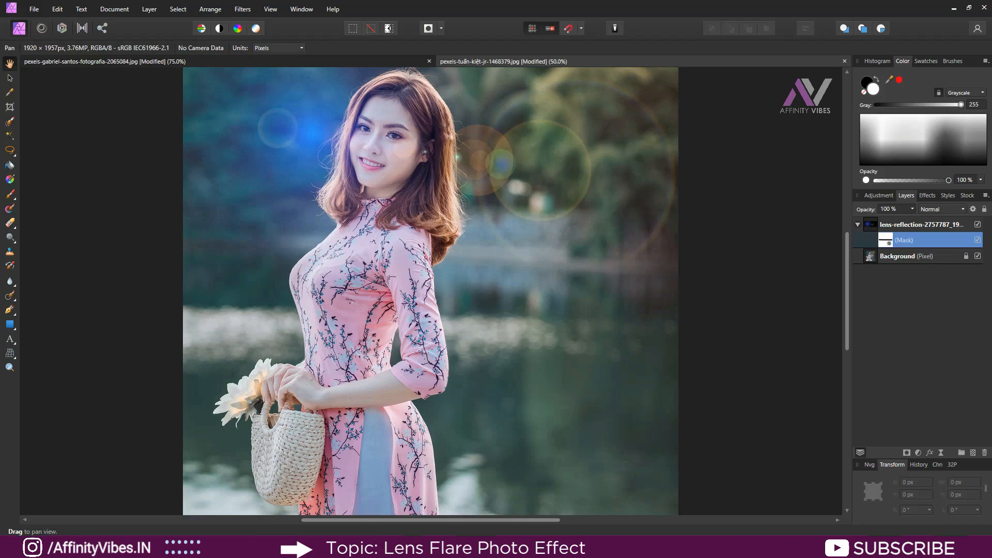
{"action": "left_click", "coordinate": [10, 77]}
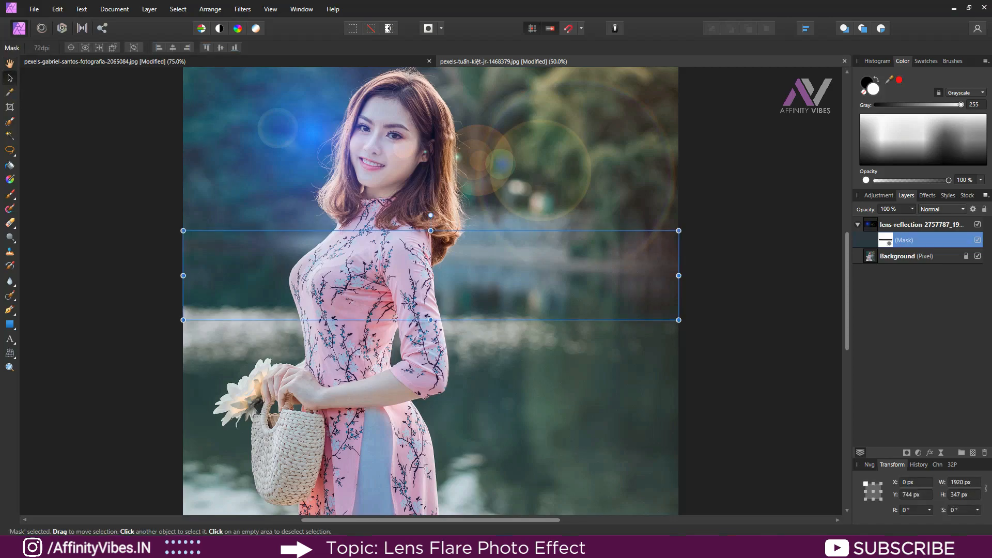
{"action": "key", "text": "h"}
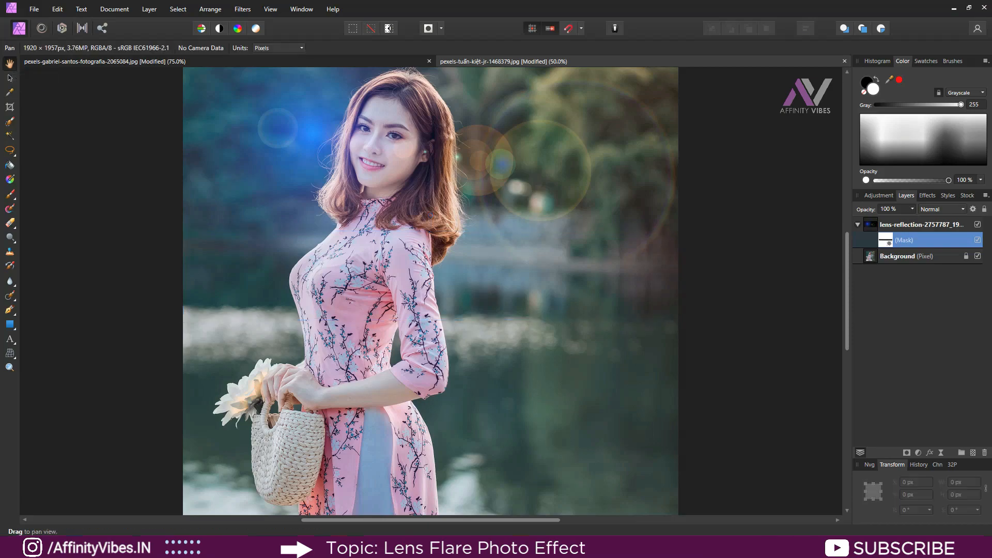
{"action": "left_click", "coordinate": [857, 224]}
{"action": "left_click", "coordinate": [922, 225]}
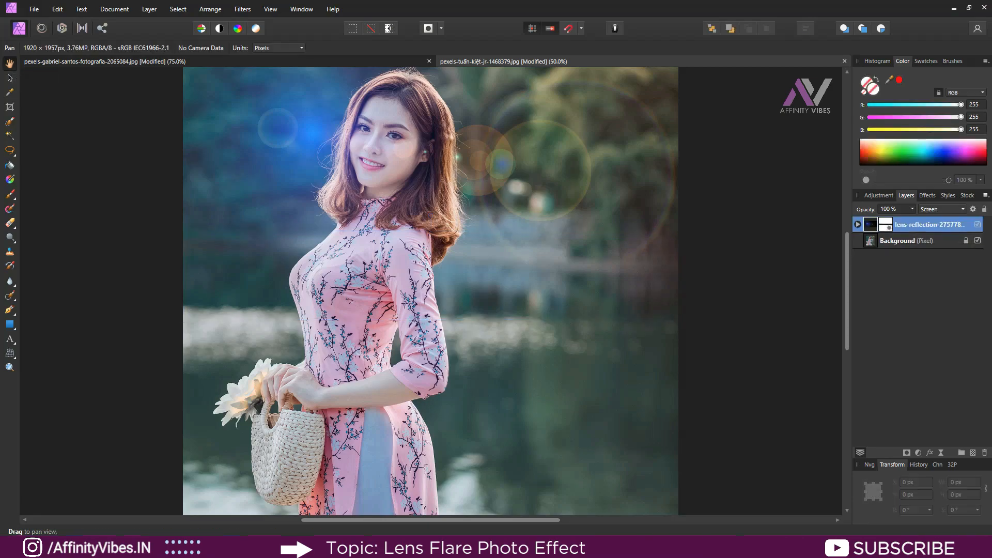
{"action": "left_click", "coordinate": [9, 78]}
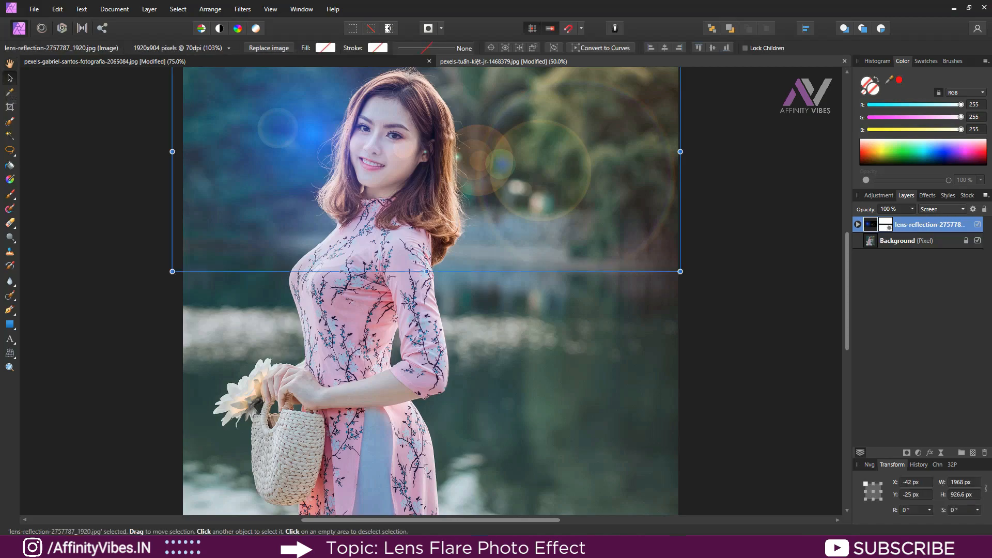
{"action": "mouse_move", "coordinate": [320, 170]}
{"action": "left_mouse_down"}
{"action": "mouse_move", "coordinate": [319, 184]}
{"action": "mouse_move", "coordinate": [296, 186]}
{"action": "mouse_move", "coordinate": [308, 187]}
{"action": "mouse_move", "coordinate": [308, 218]}
{"action": "mouse_move", "coordinate": [317, 164]}
{"action": "mouse_move", "coordinate": [314, 188]}
{"action": "left_mouse_up"}
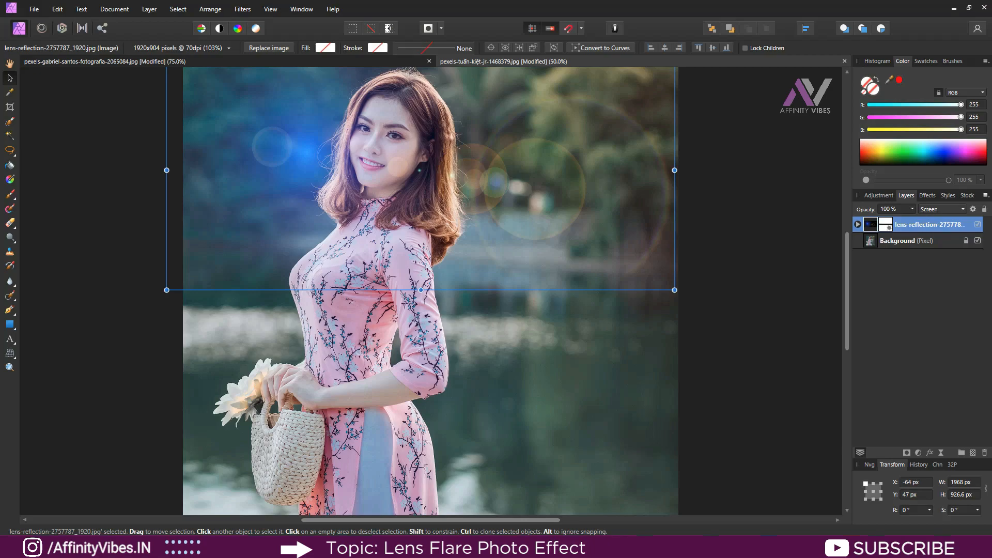
{"action": "mouse_move", "coordinate": [315, 188]}
{"action": "left_mouse_down"}
{"action": "mouse_move", "coordinate": [376, 180]}
{"action": "mouse_move", "coordinate": [386, 168]}
{"action": "mouse_move", "coordinate": [335, 169]}
{"action": "mouse_move", "coordinate": [305, 191]}
{"action": "mouse_move", "coordinate": [289, 284]}
{"action": "mouse_move", "coordinate": [260, 295]}
{"action": "mouse_move", "coordinate": [330, 315]}
{"action": "mouse_move", "coordinate": [369, 304]}
{"action": "mouse_move", "coordinate": [376, 254]}
{"action": "mouse_move", "coordinate": [323, 194]}
{"action": "left_mouse_up"}
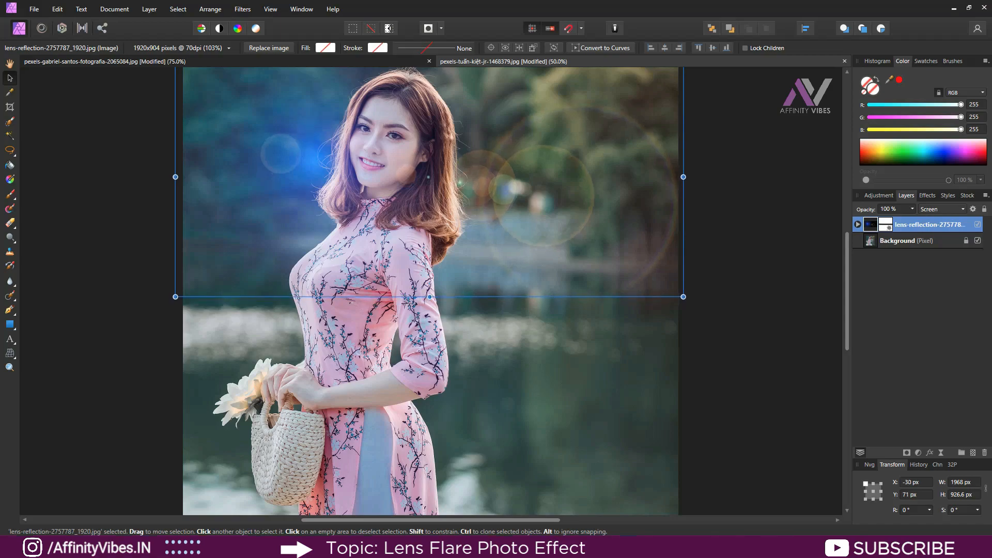
{"action": "left_click", "coordinate": [911, 241]}
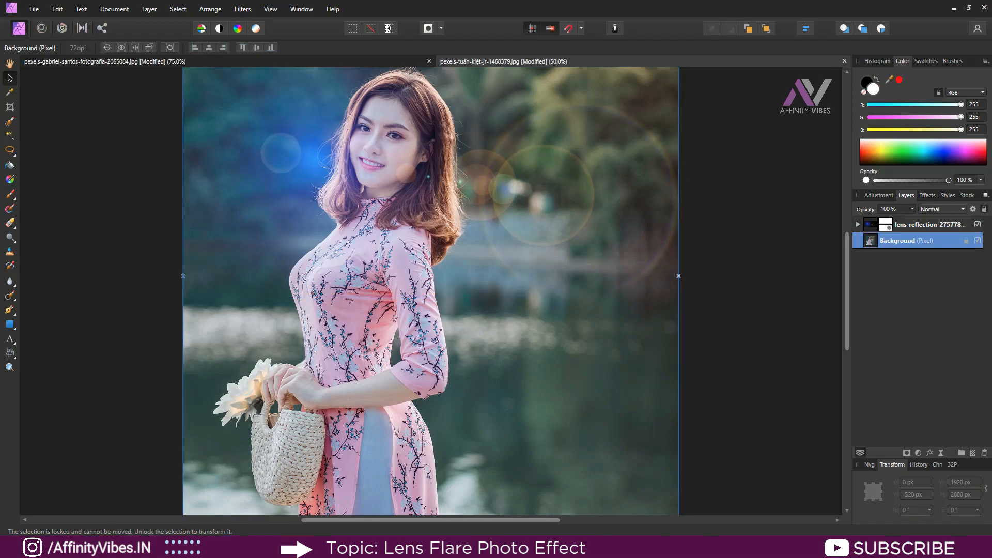
{"action": "key", "text": "Escape"}
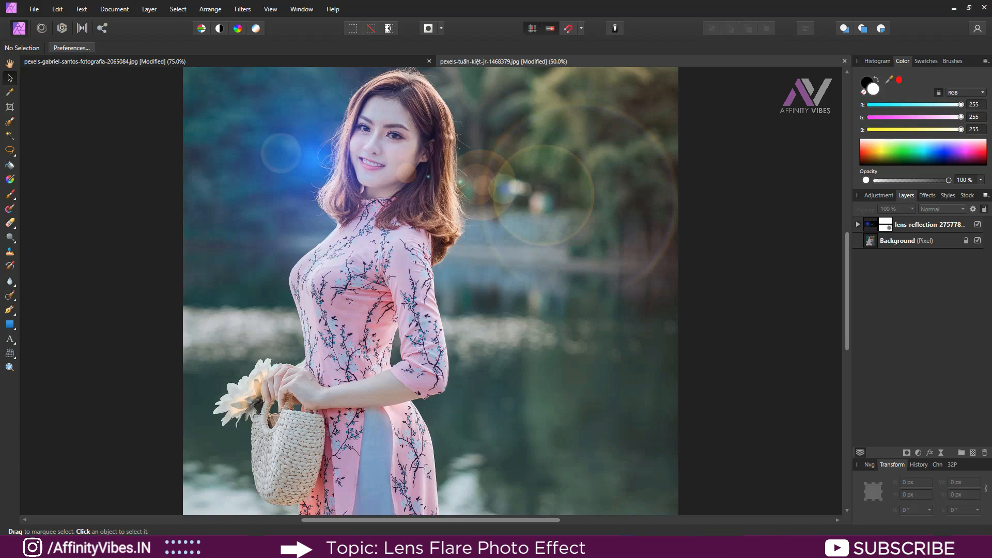
Add a Levels adjustment on top of the layer stack with gamma 1.097 and a black level of 5 %.
{"action": "left_click", "coordinate": [918, 453]}
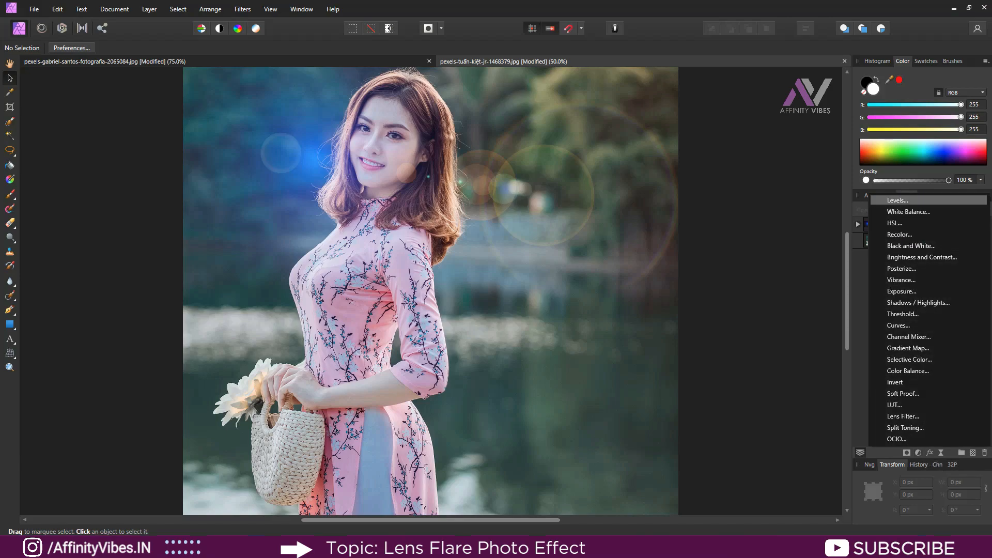
{"action": "left_click", "coordinate": [883, 199]}
{"action": "left_click_drag", "start_coordinate": [718, 300], "coordinate": [727, 300]}
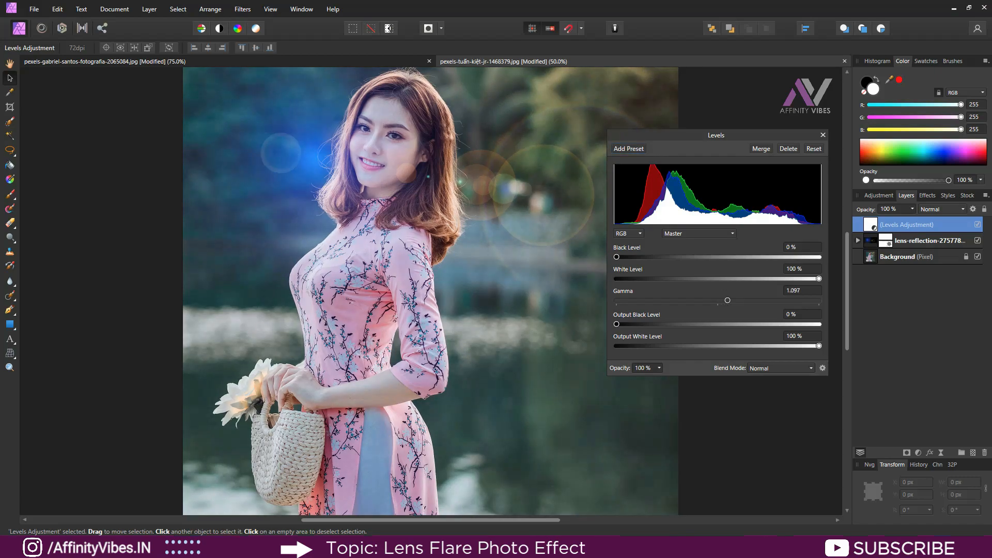
{"action": "left_click_drag", "start_coordinate": [616, 257], "coordinate": [627, 257]}
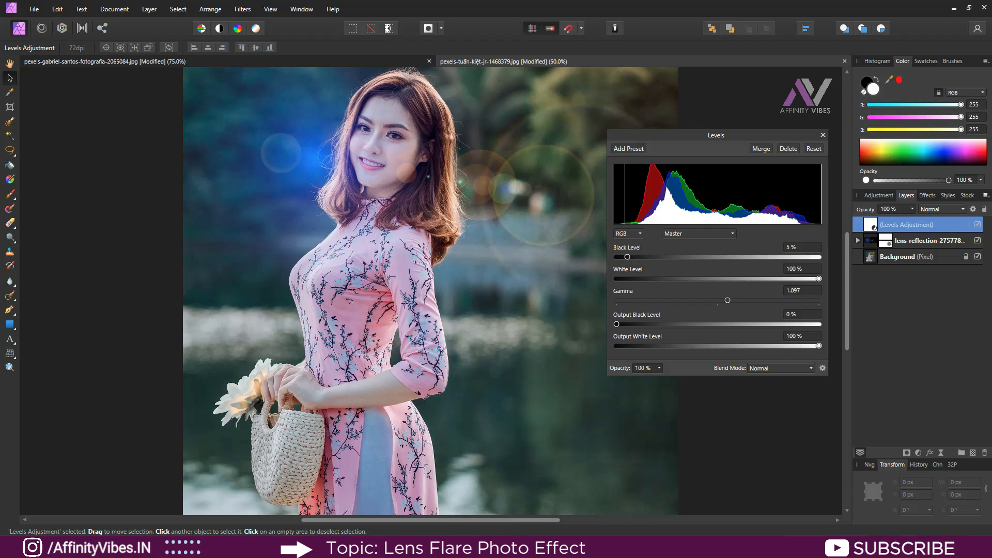
{"action": "left_click", "coordinate": [823, 135]}
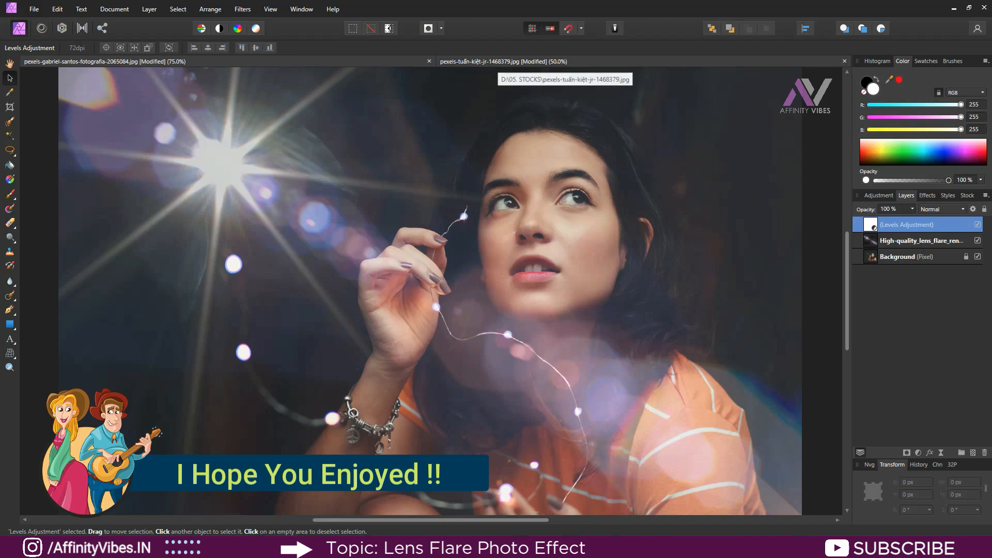
Switch between the two open documents to review both edited portraits, ending on the woman in the pink dress.
{"action": "left_click", "coordinate": [503, 62]}
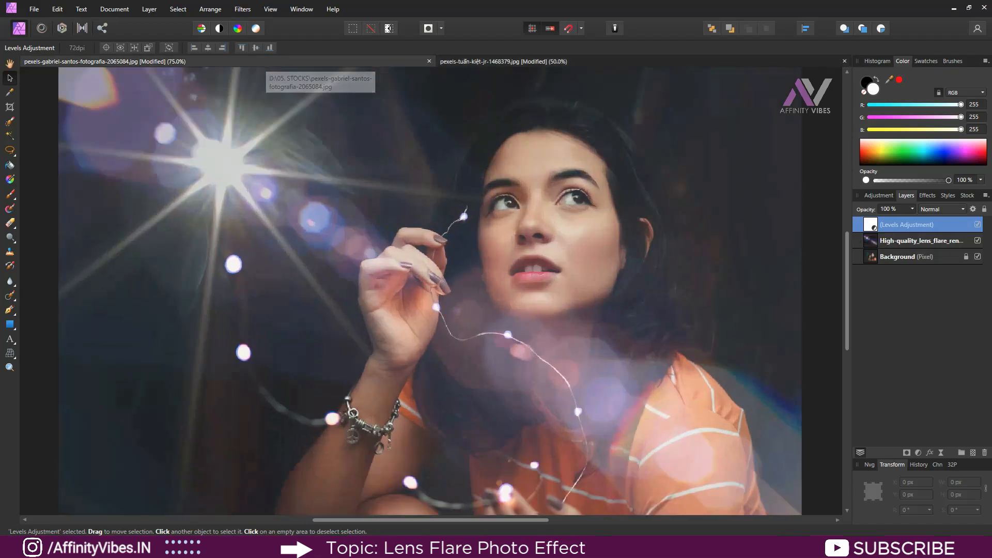
{"action": "left_click", "coordinate": [264, 62]}
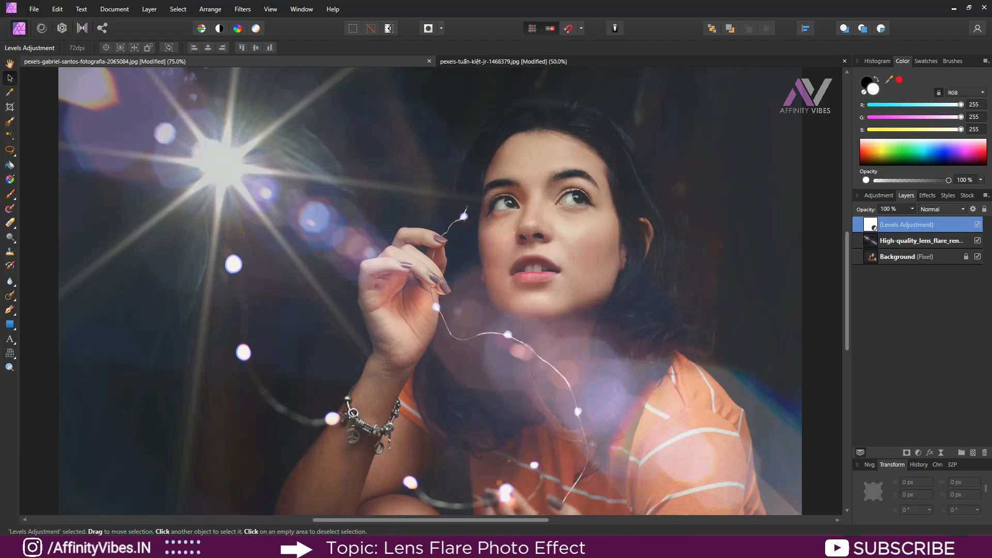
{"action": "left_click", "coordinate": [484, 62]}
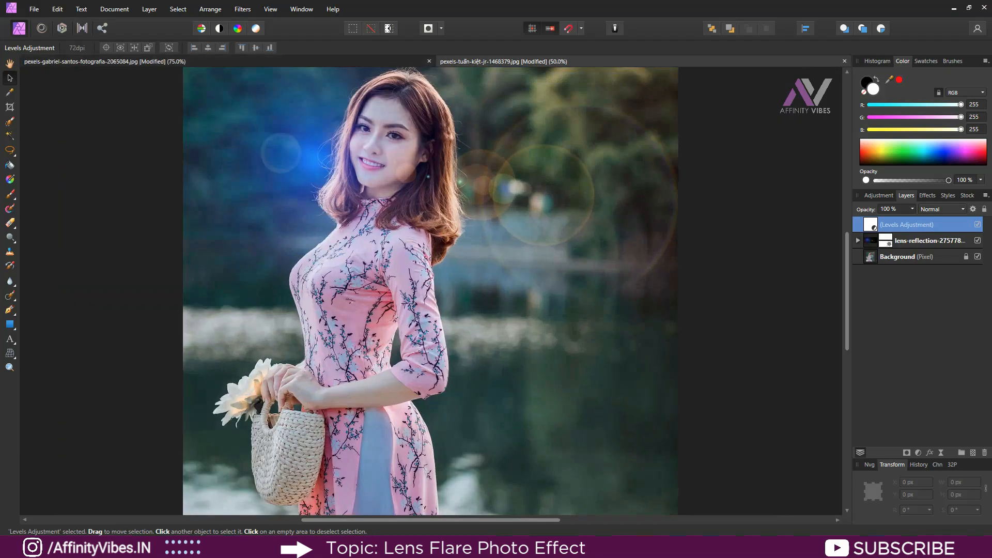